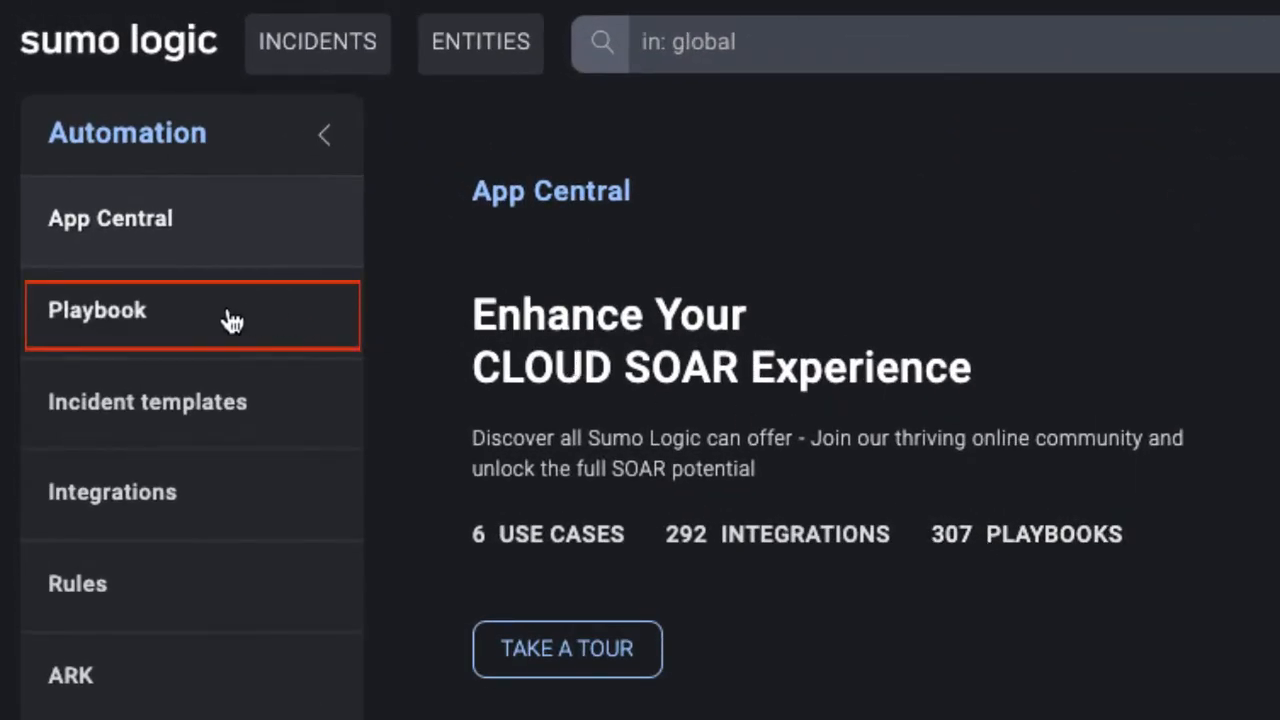
- Create a General playbook named "Check IP Address" with the description "Check whether an IP address is associated with malicious actors."
click(72, 322)
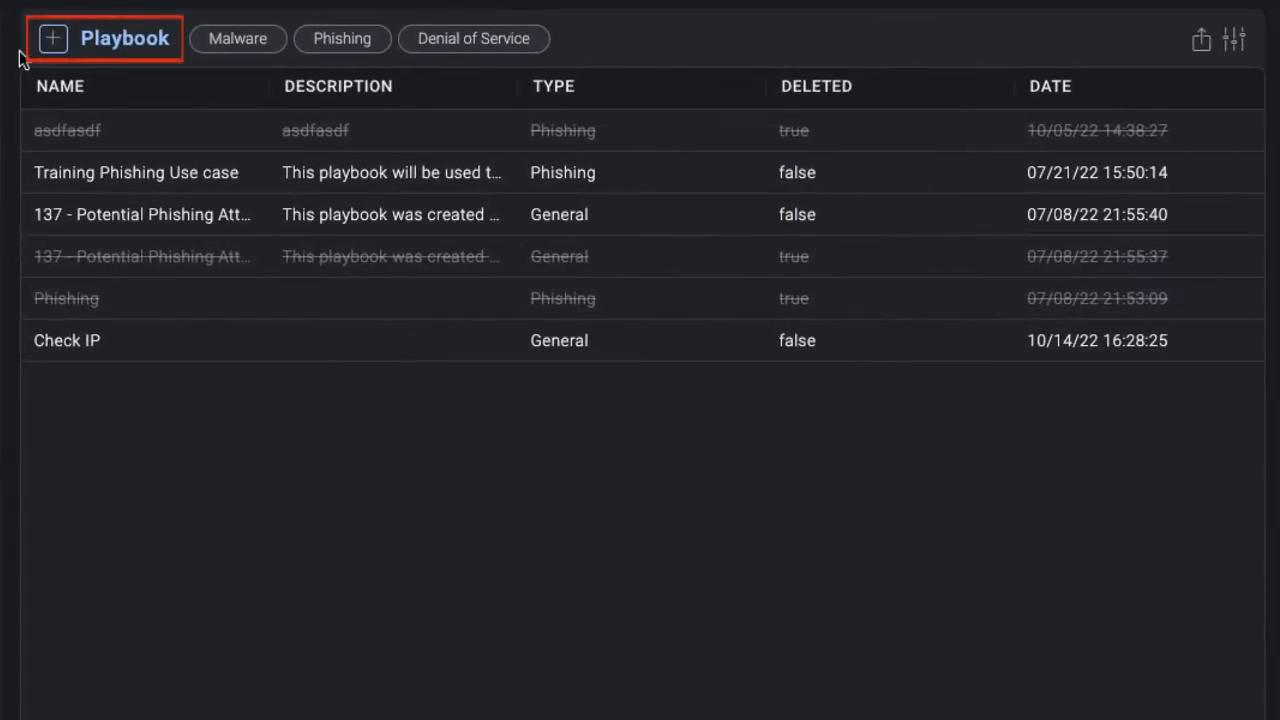
click(50, 45)
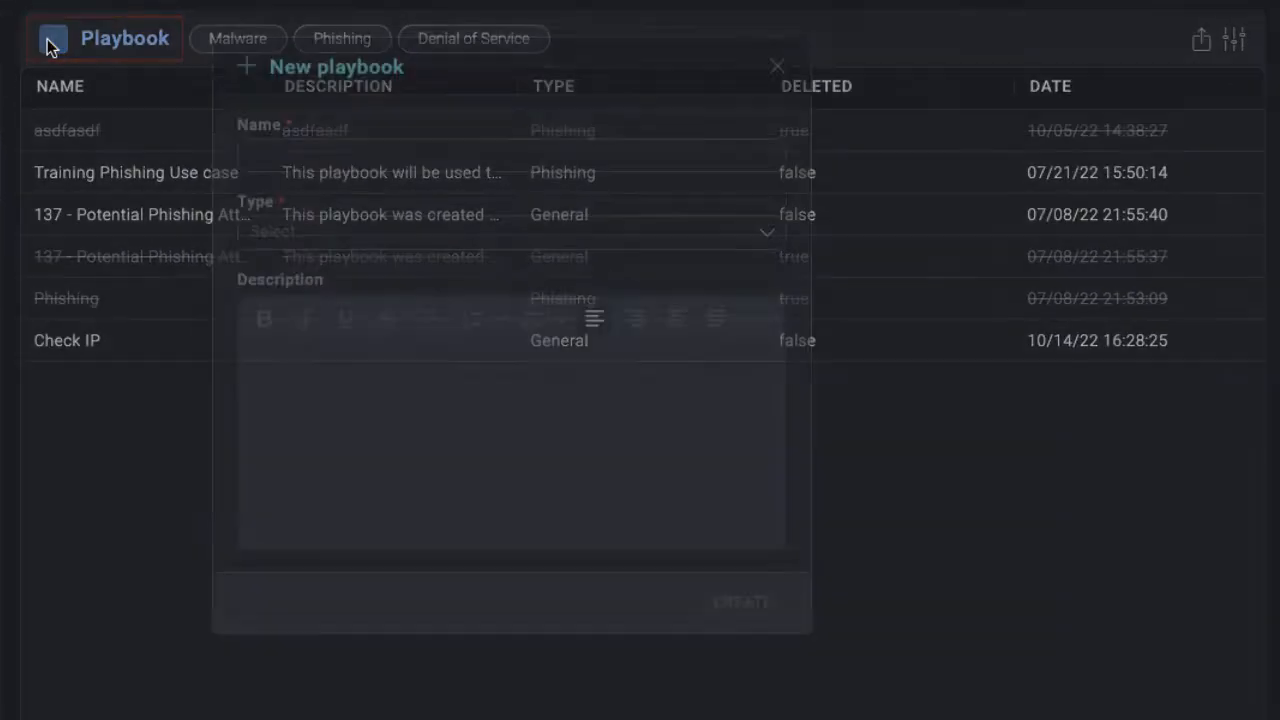
click(291, 163)
text(Check IP Address)
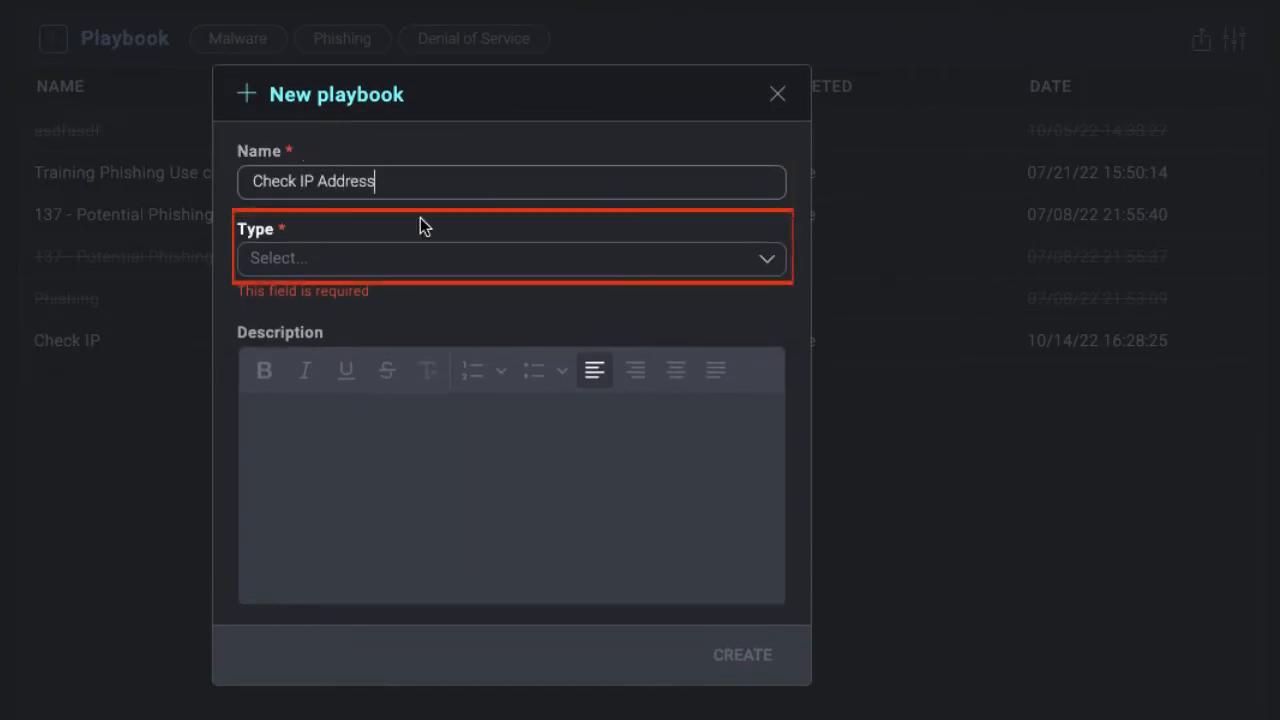
click(413, 258)
click(328, 485)
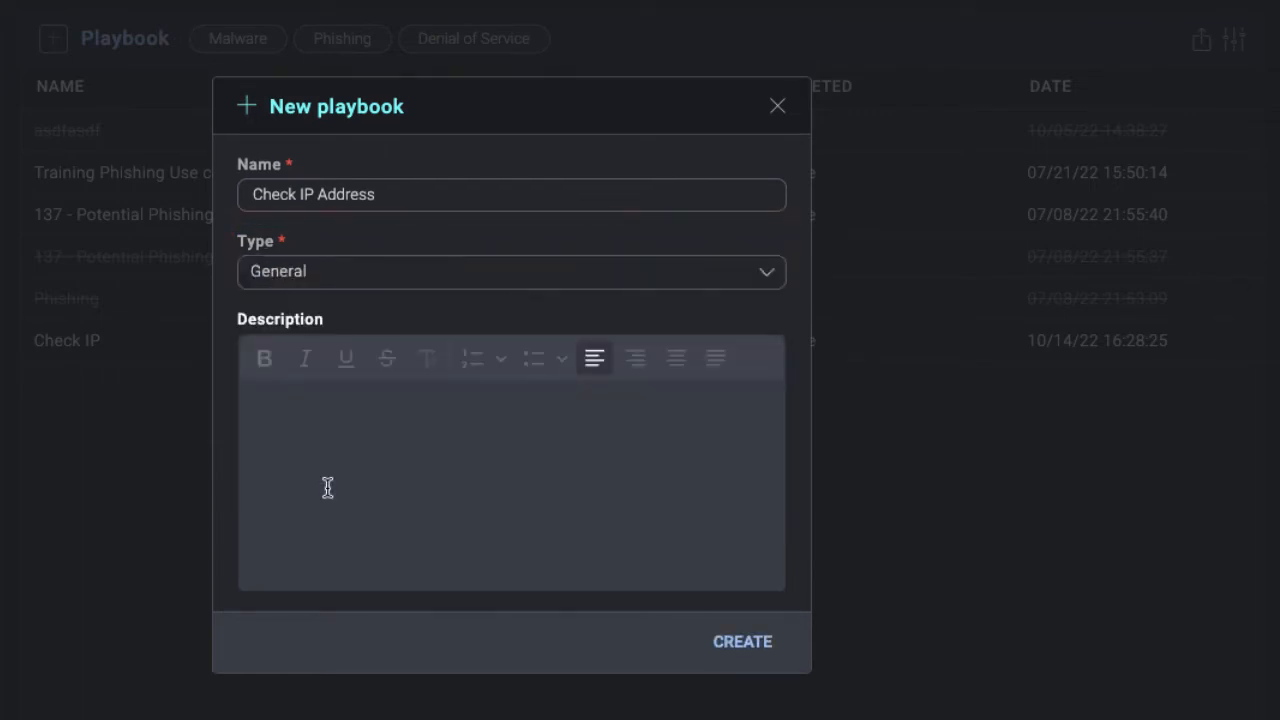
text(Check whether an IP address is associate)
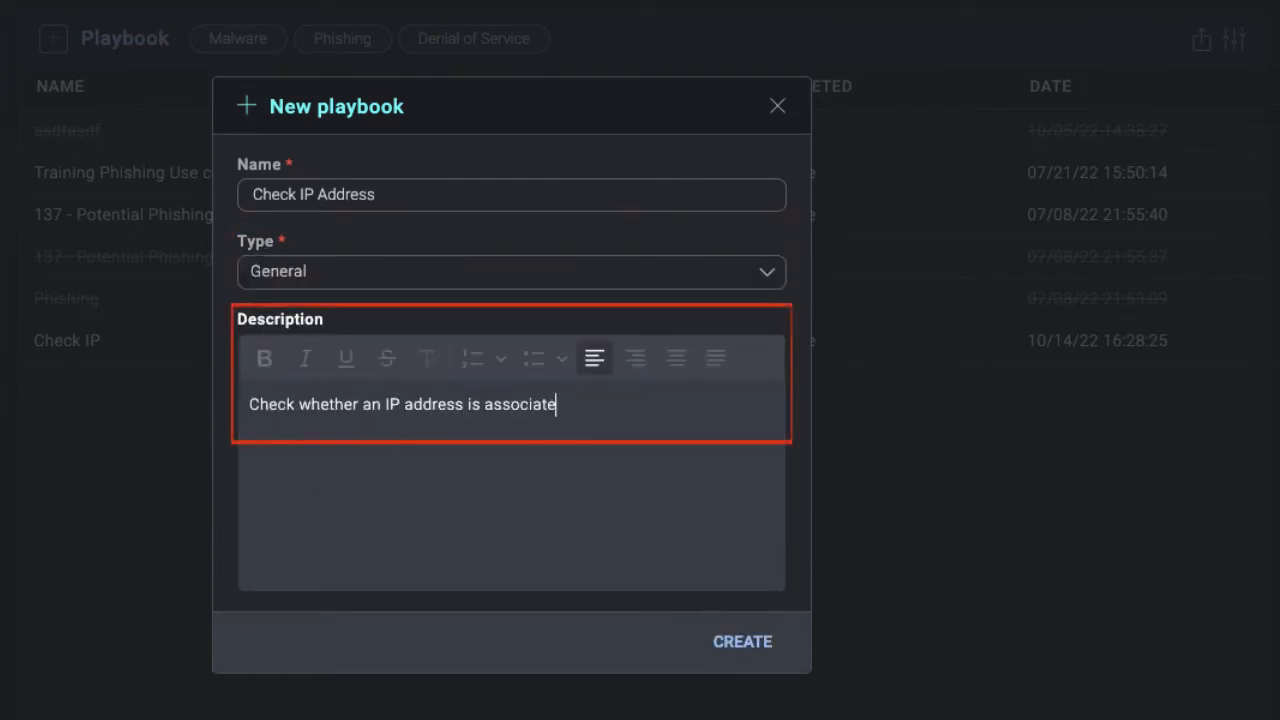
text(d with malicious actors.)
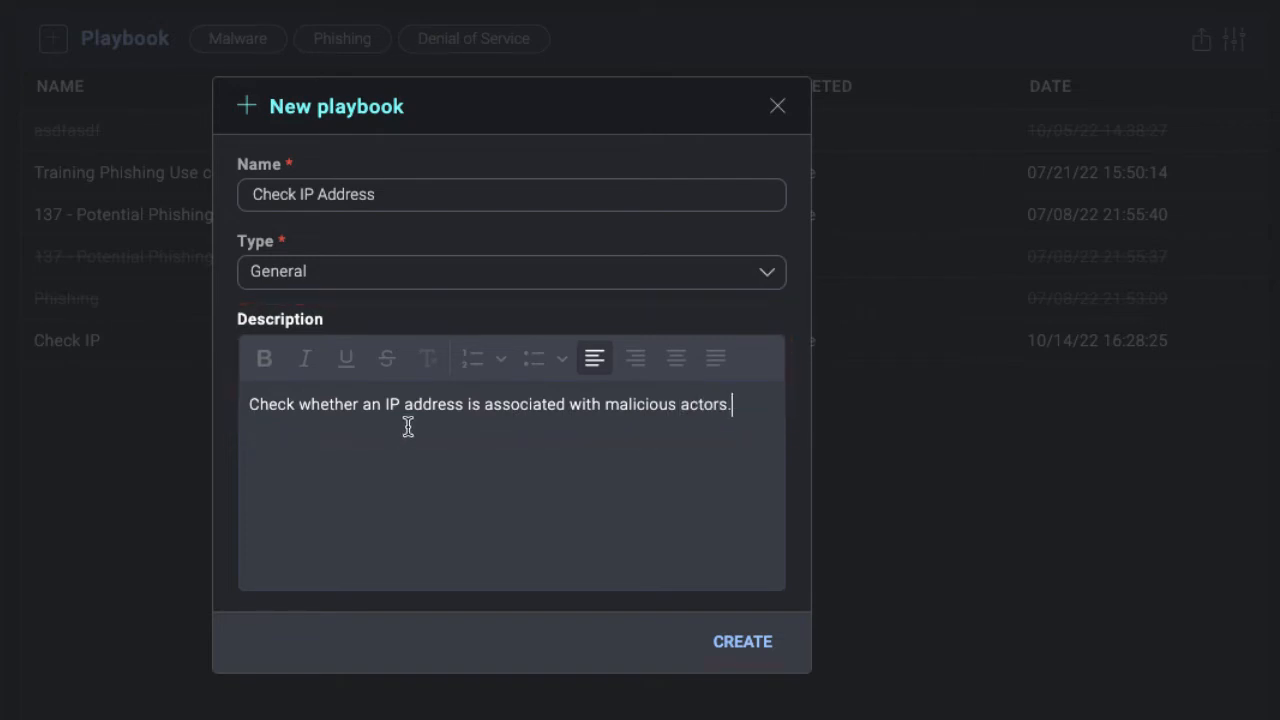
click(756, 652)
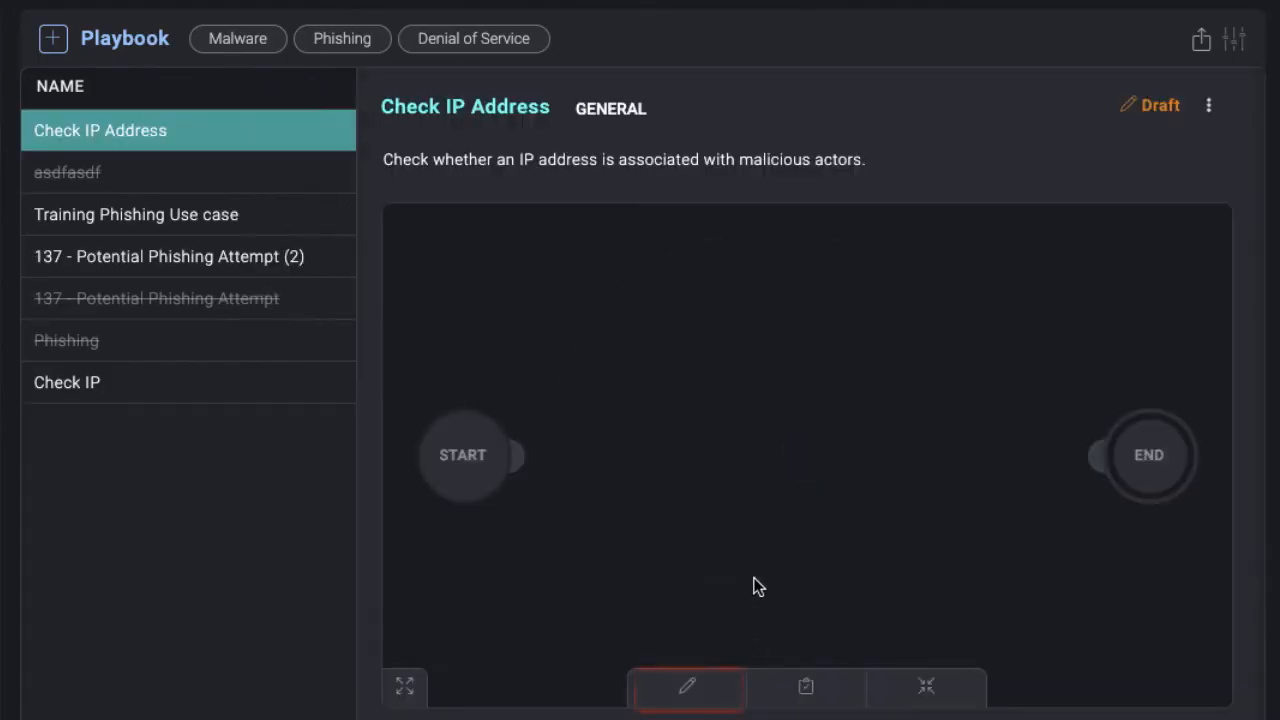
- Start editing the playbook and add an action node after START named "Get IP Reputation", with type Enrichment and action IP Reputation V3
click(686, 690)
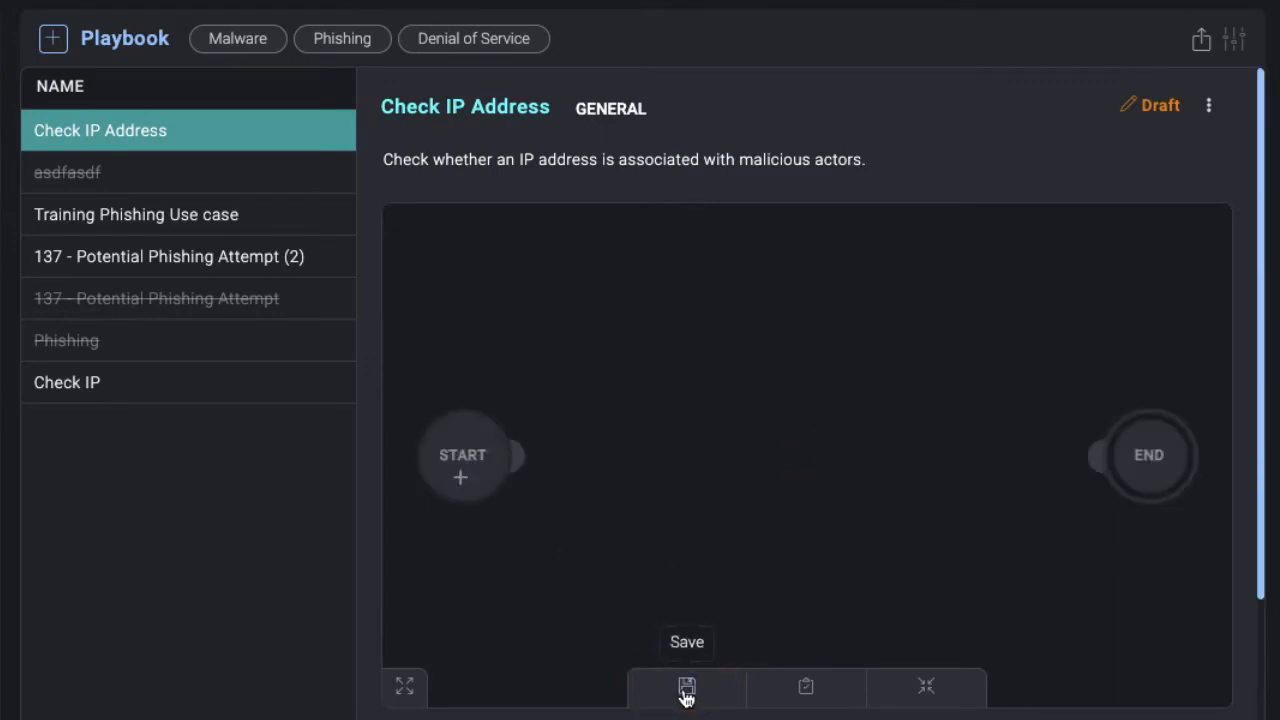
click(460, 482)
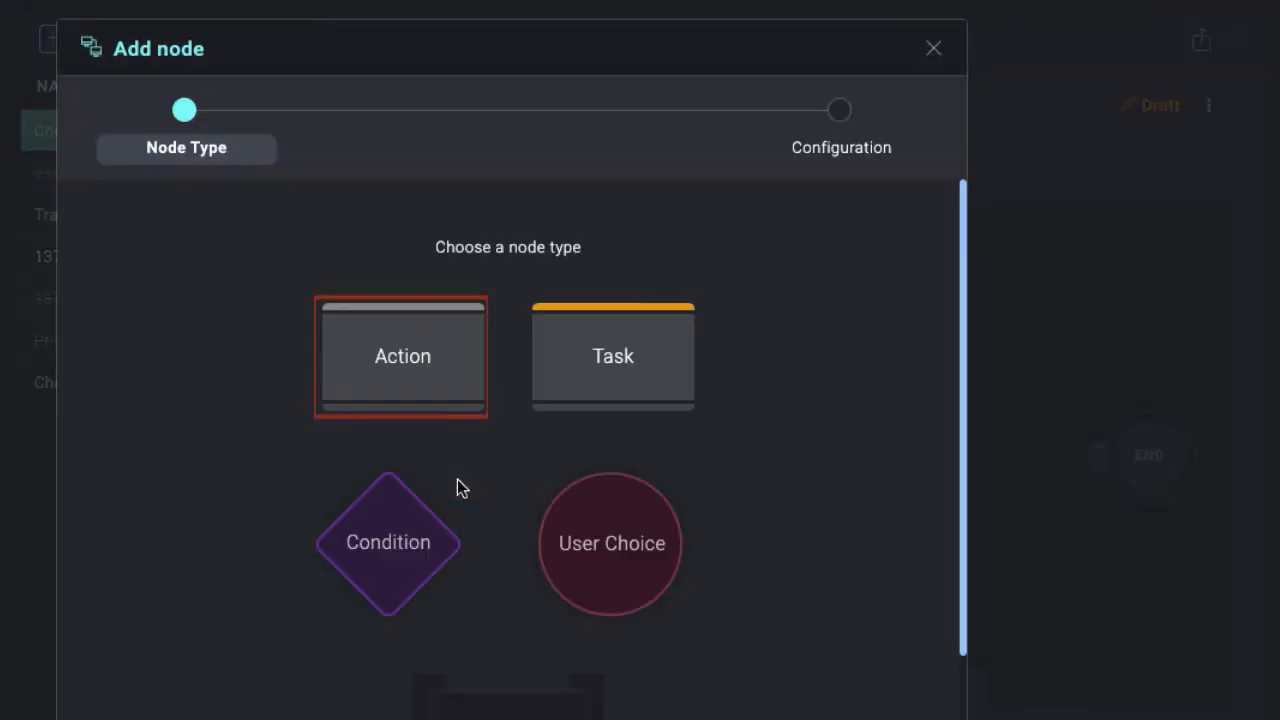
click(392, 353)
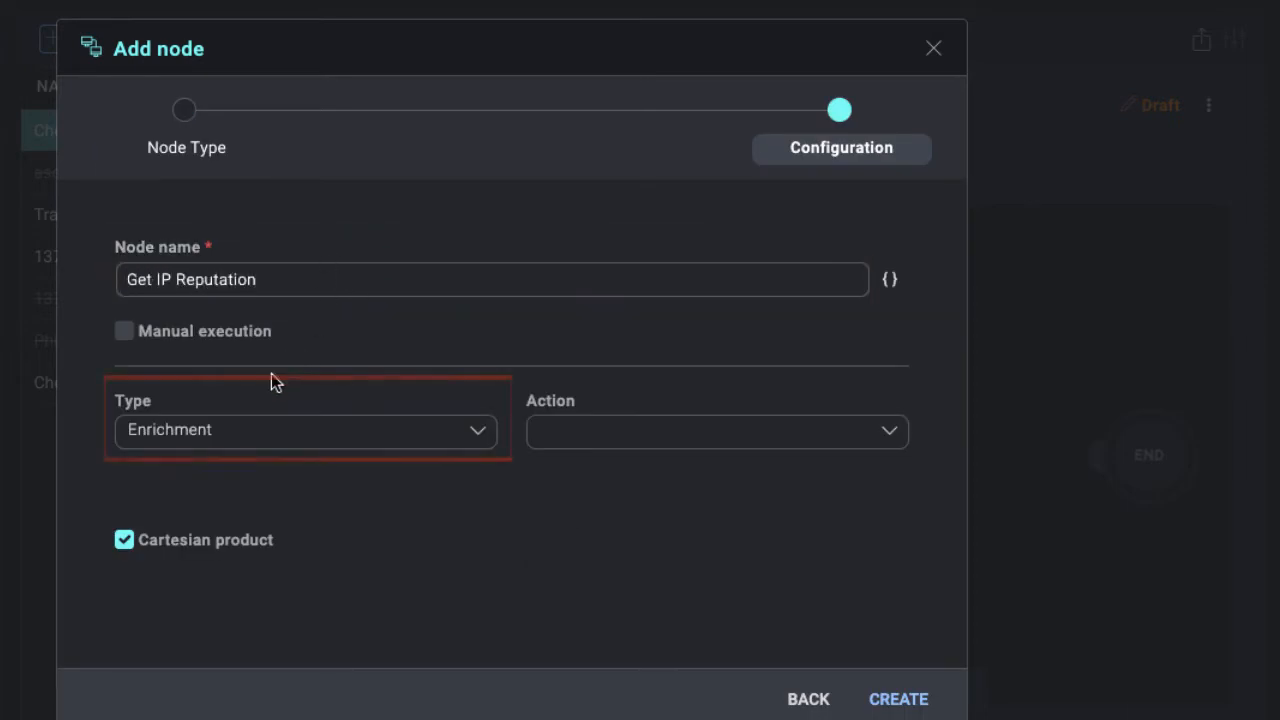
click(247, 434)
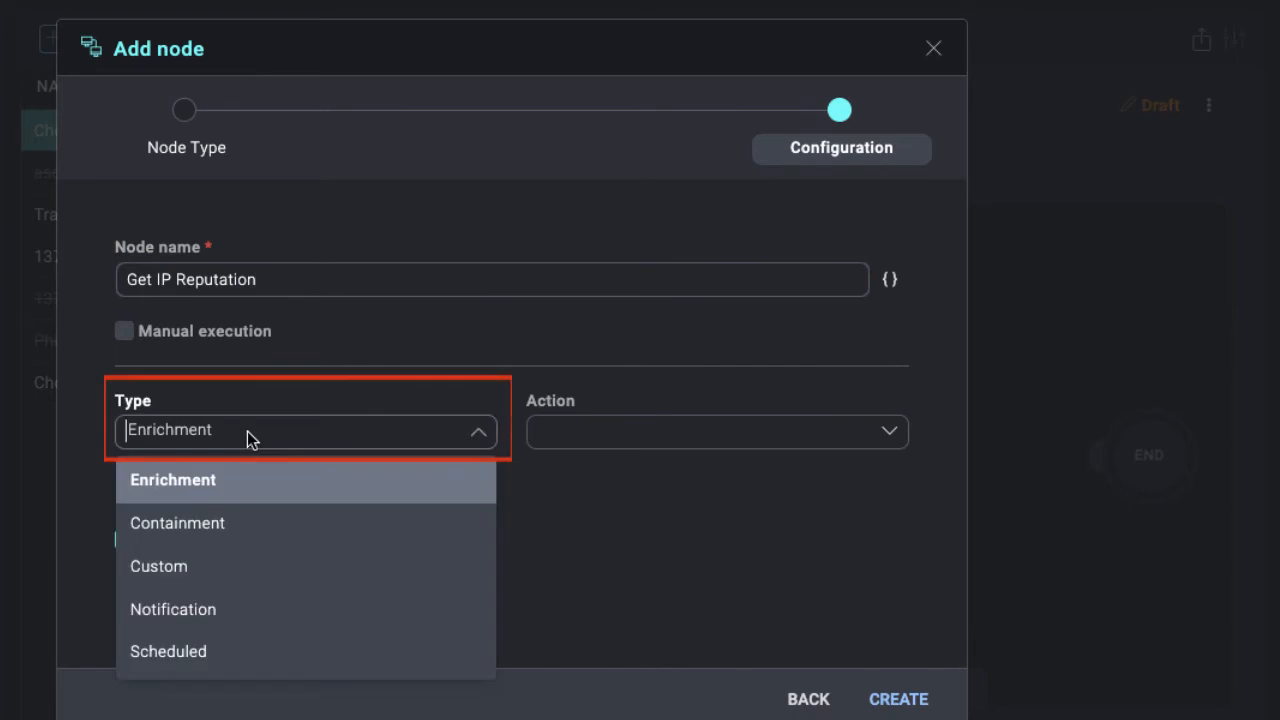
click(198, 484)
click(593, 432)
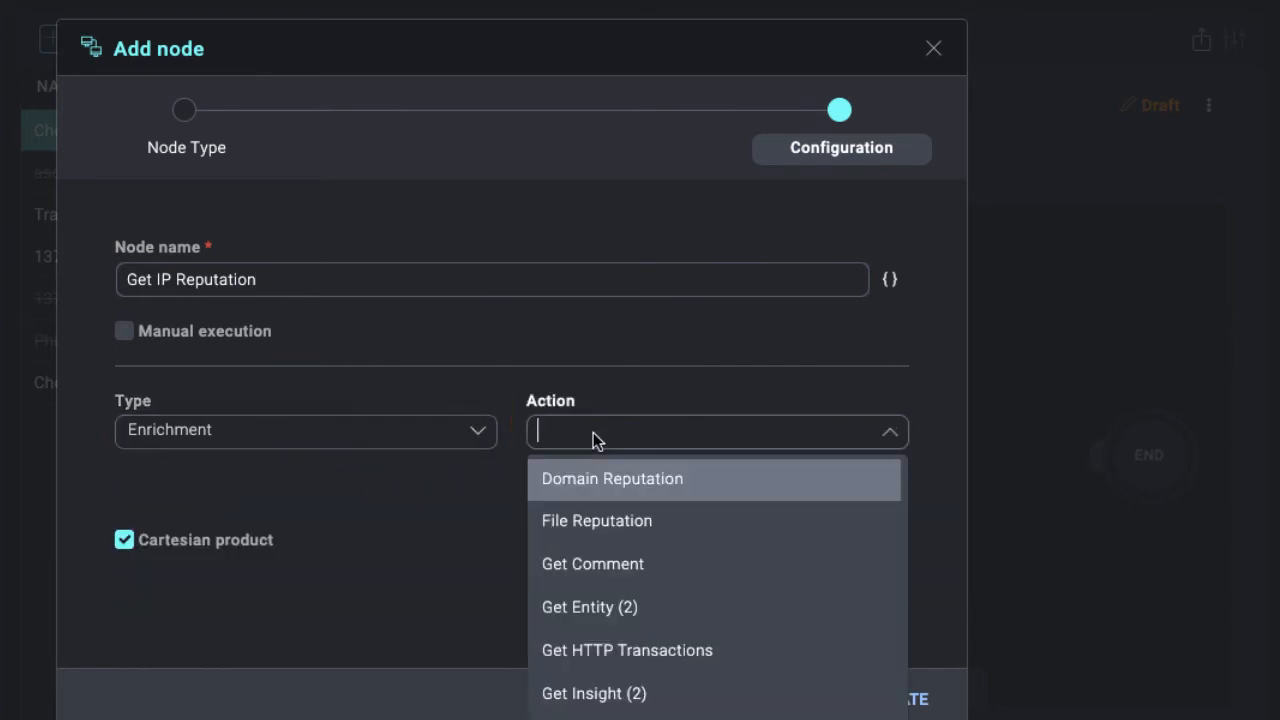
text(ip)
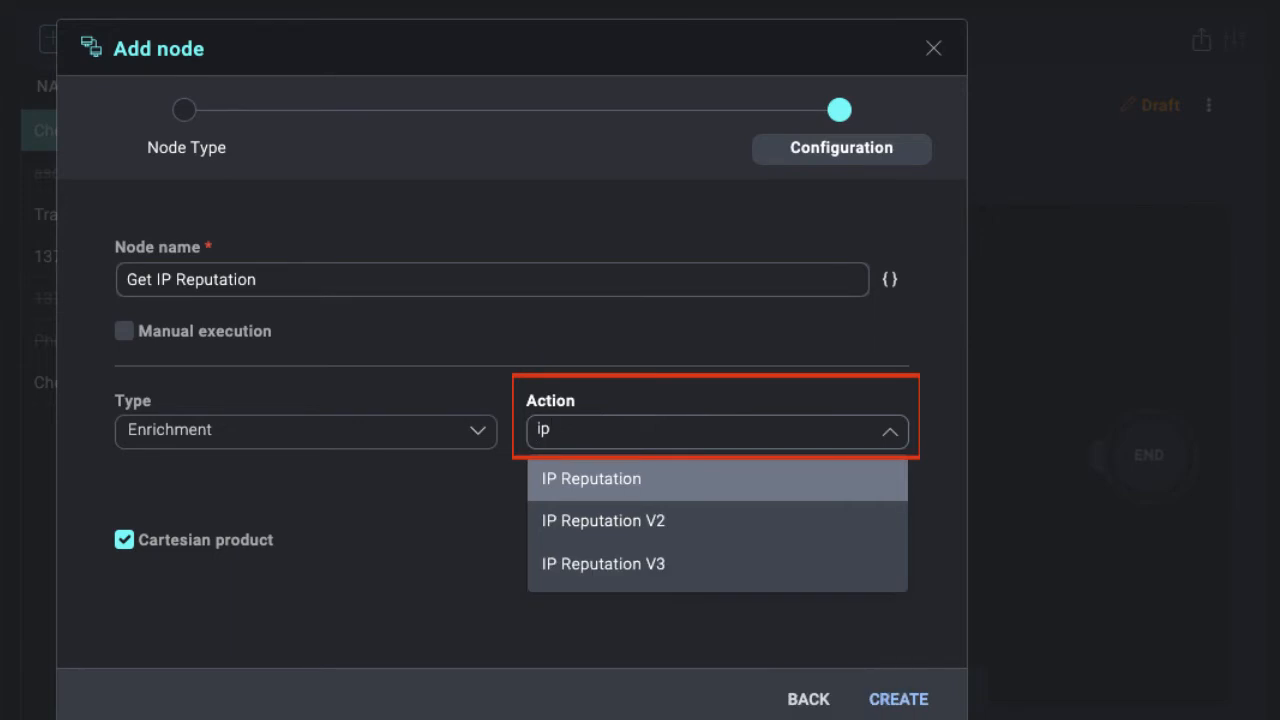
click(596, 564)
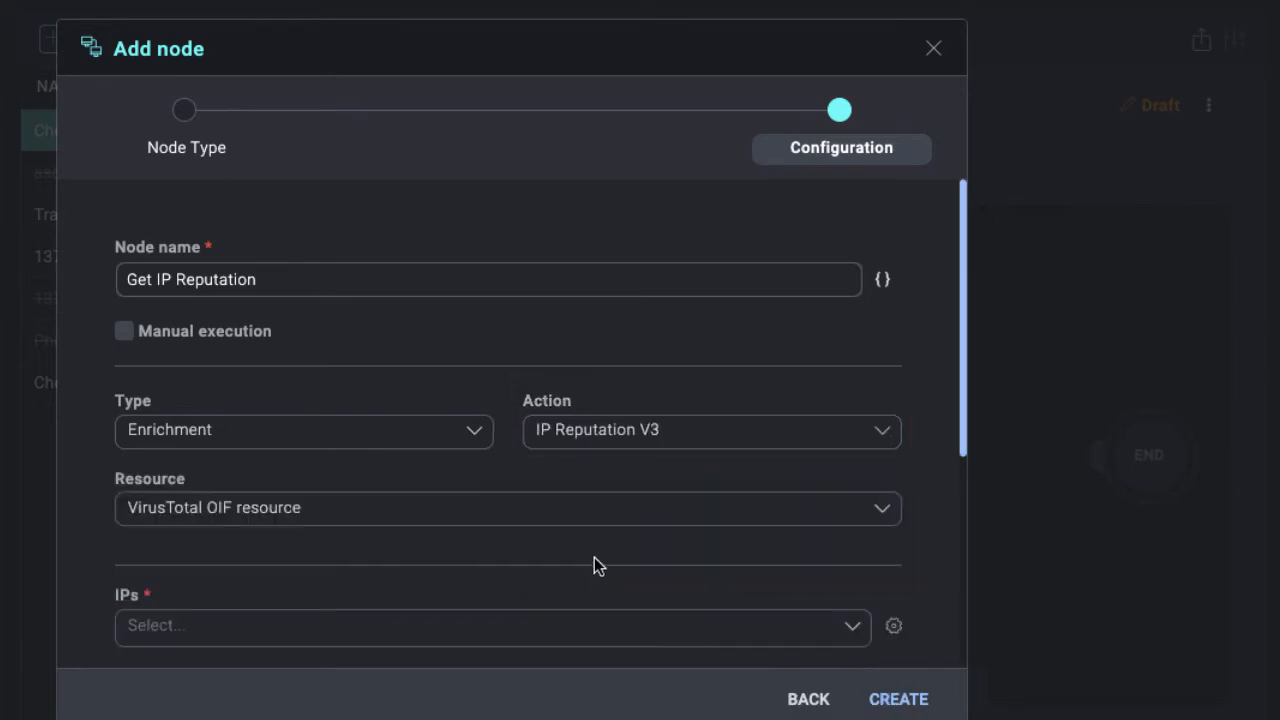
- Set the action node's IPs input to the incident field Source IP and create the node
scroll(456, 510, down, 2)
click(456, 512)
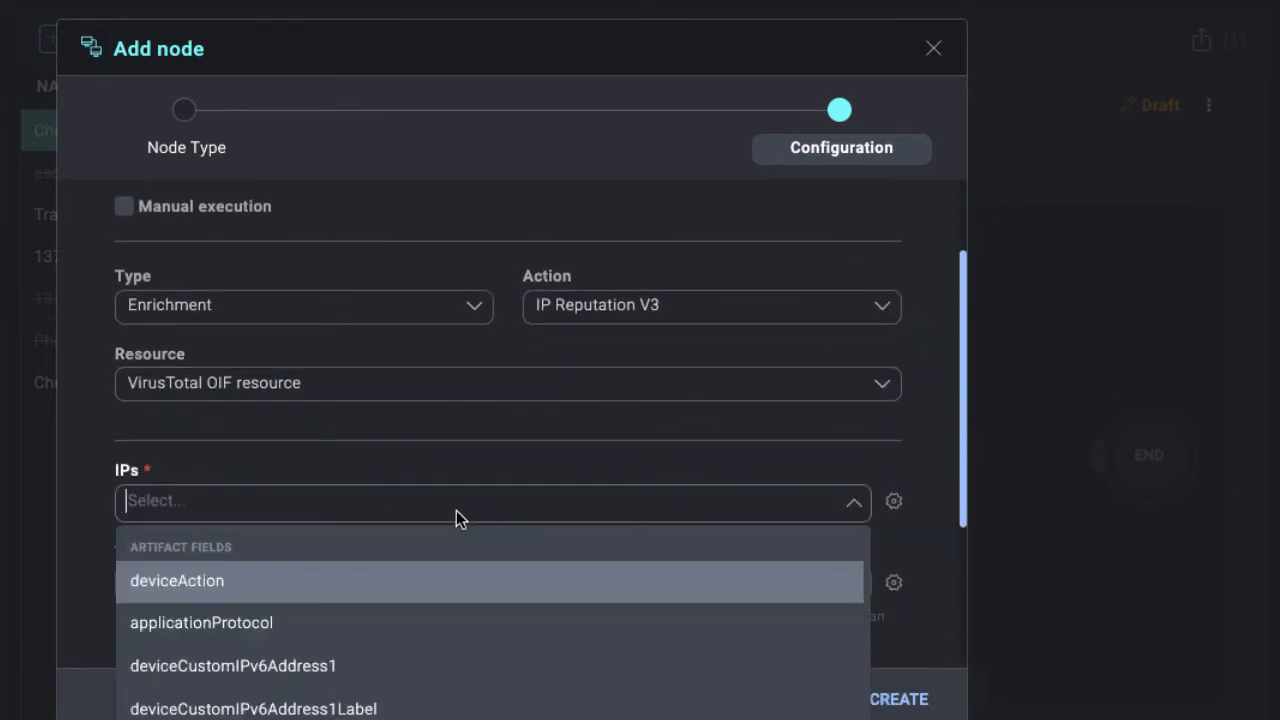
text(ip)
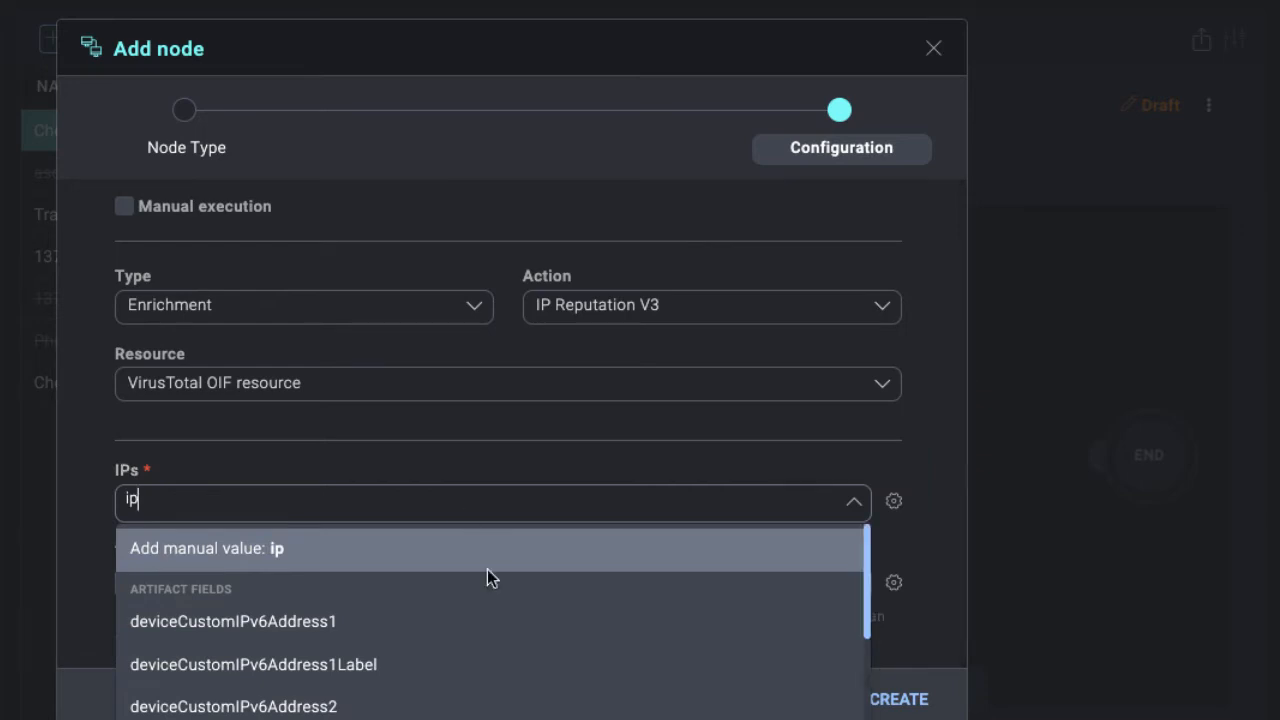
scroll(482, 582, down, 5)
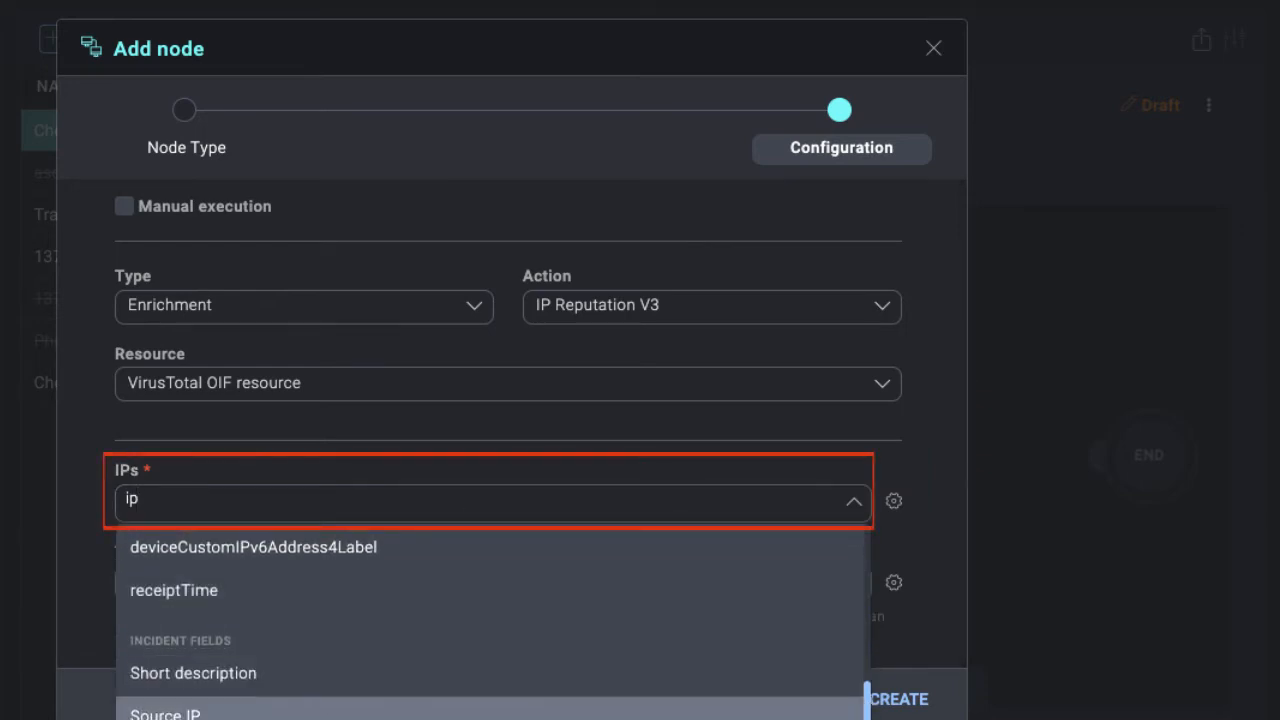
scroll(490, 640, up, 5)
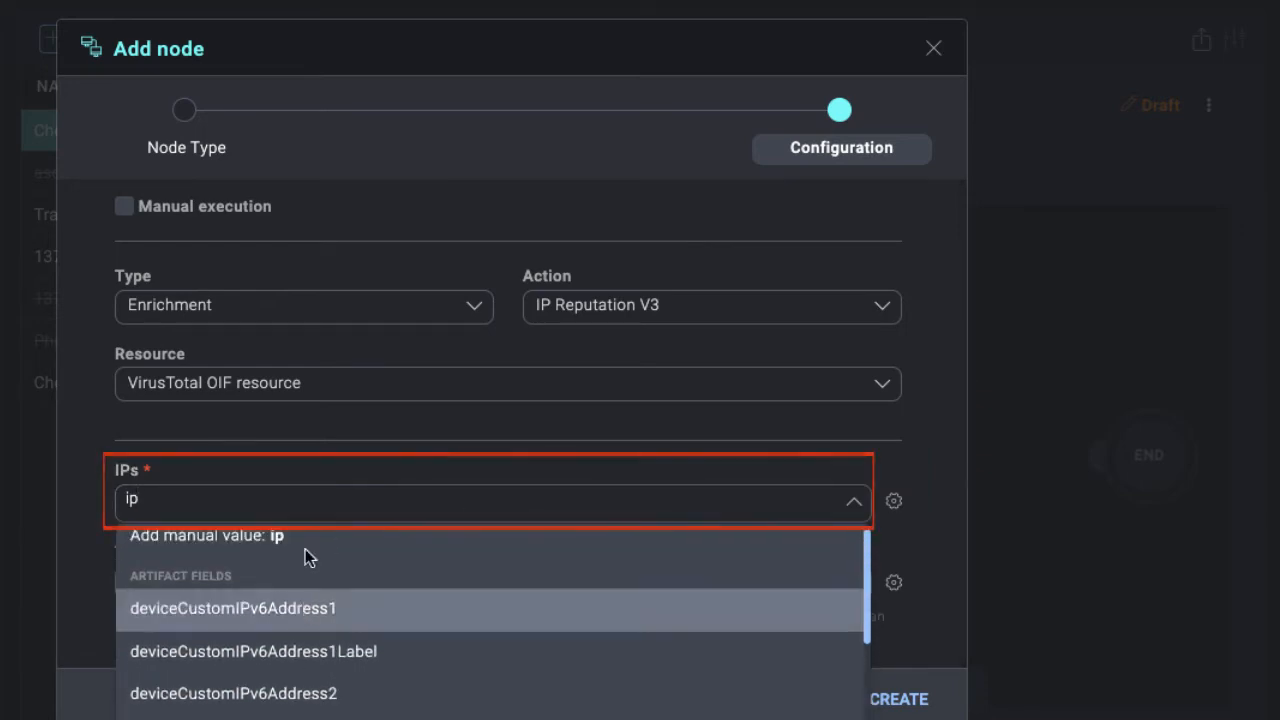
scroll(349, 643, down, 3)
scroll(349, 643, down, 1)
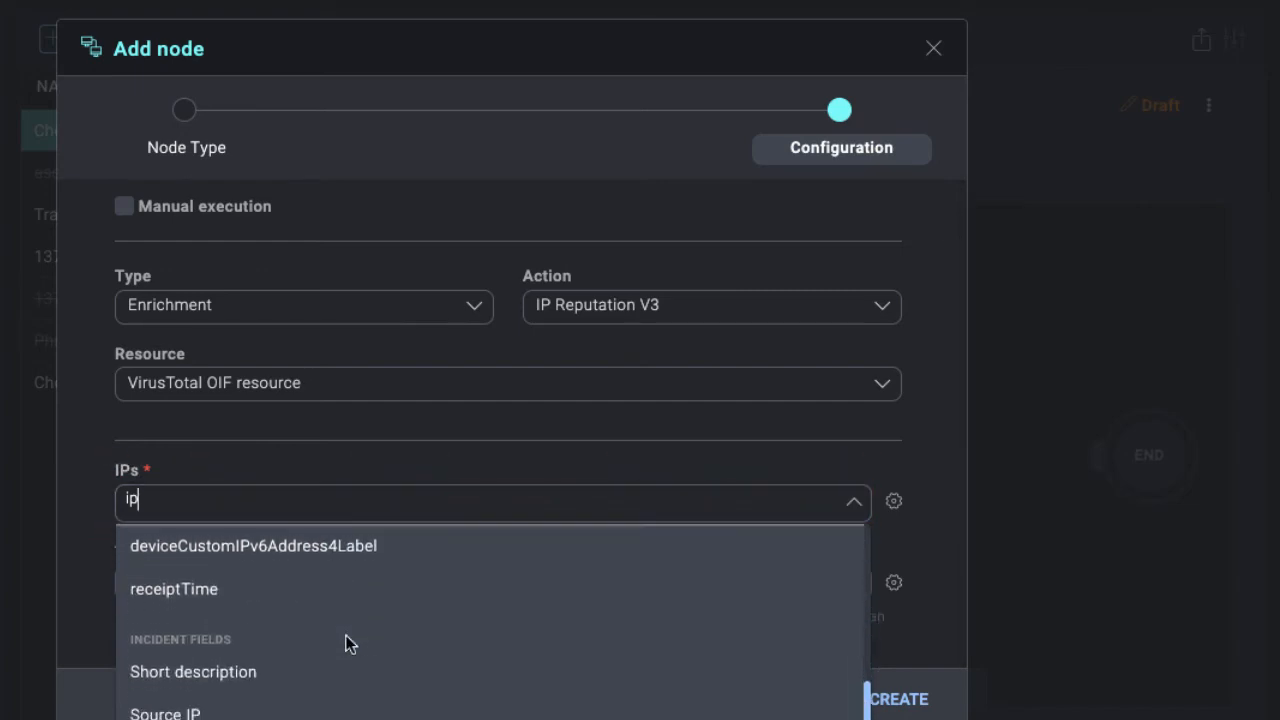
click(219, 714)
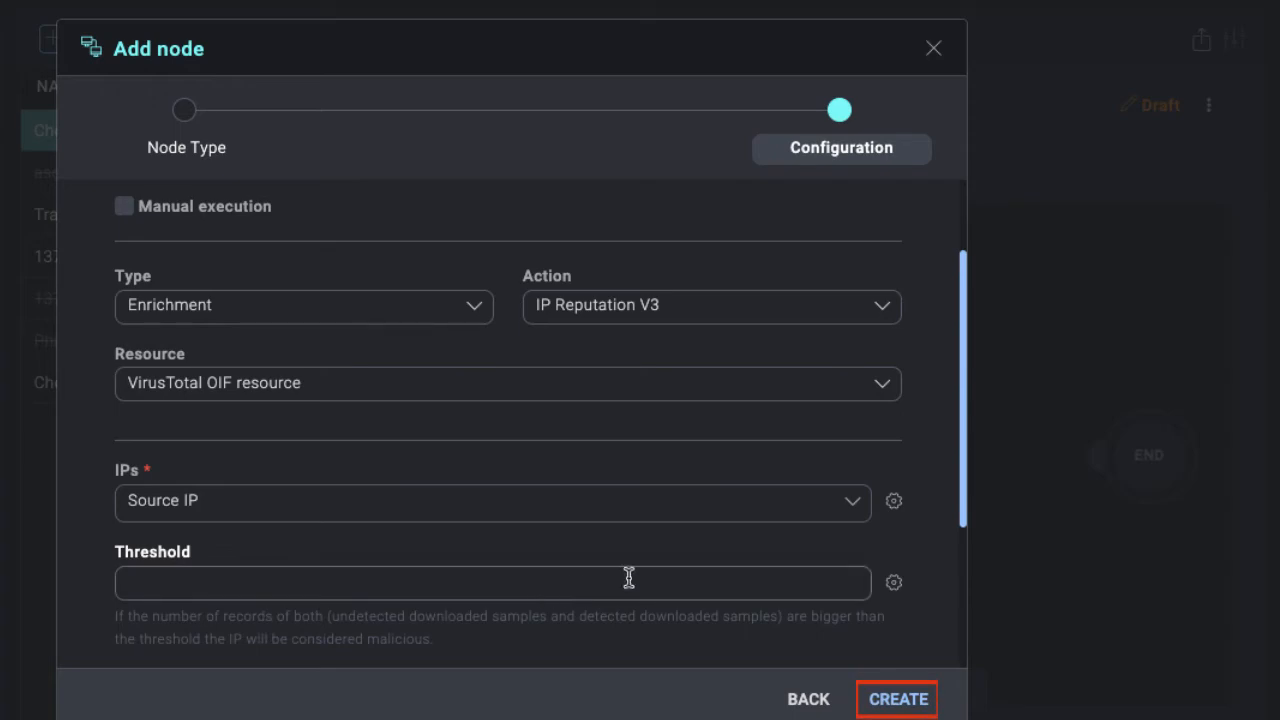
click(905, 699)
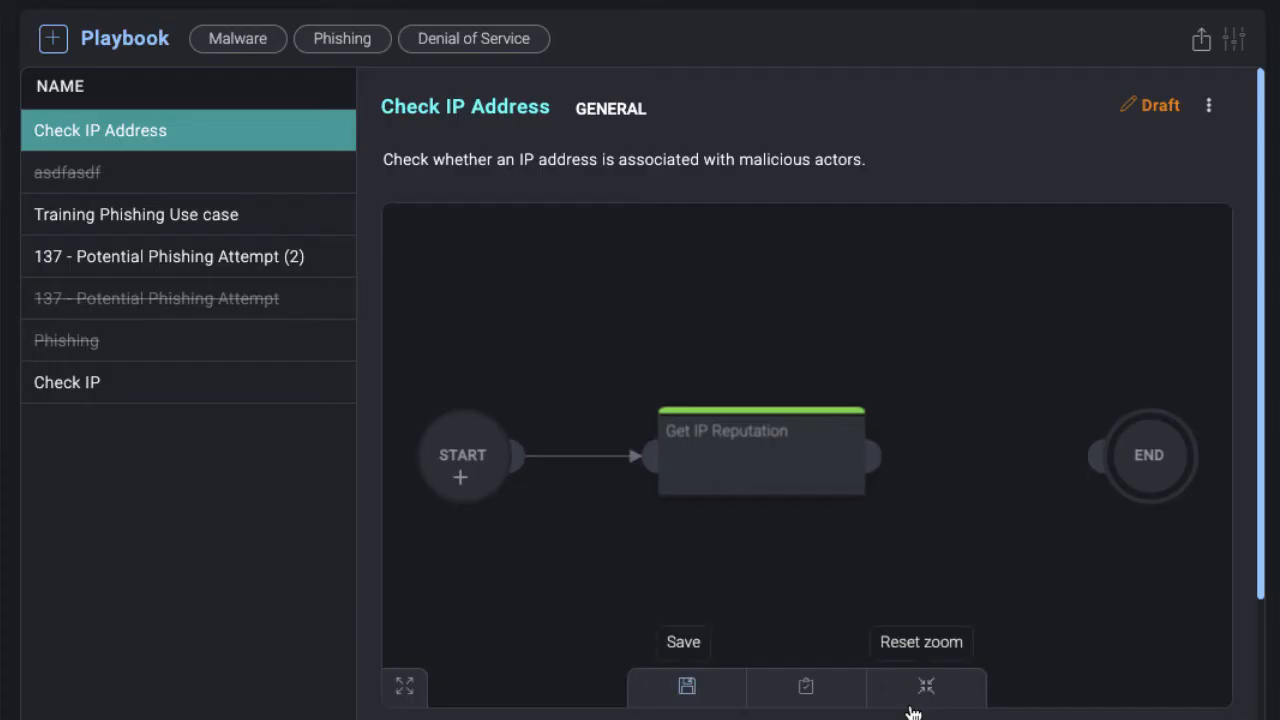
- Add a condition node after Get IP Reputation, using its output.[].total_votes.malicious as the first value of condition #1
mouse_move(814, 492)
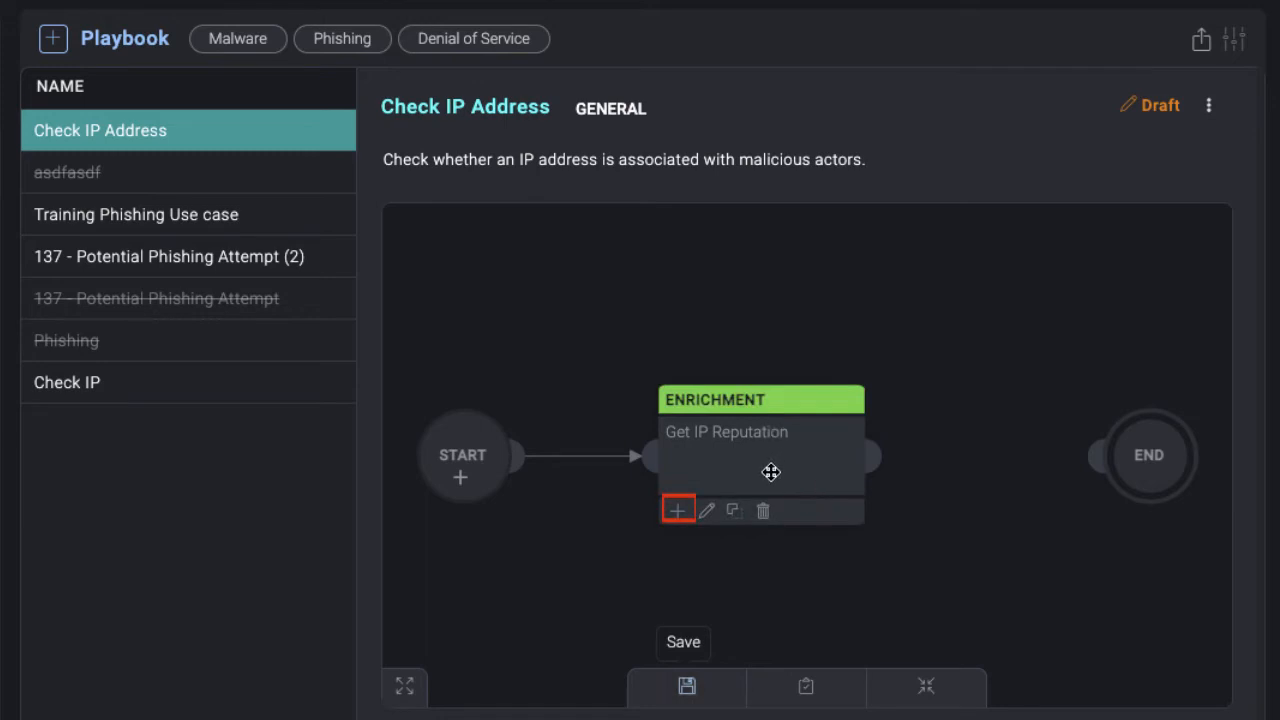
click(676, 518)
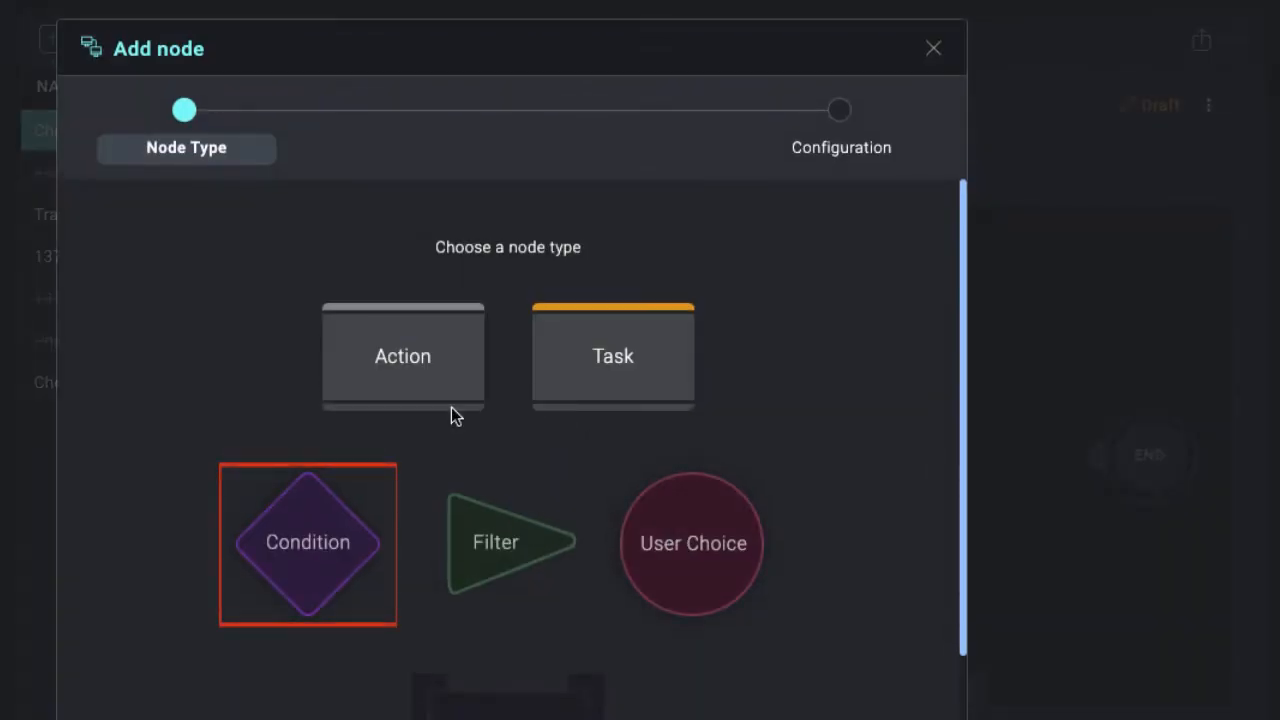
click(333, 545)
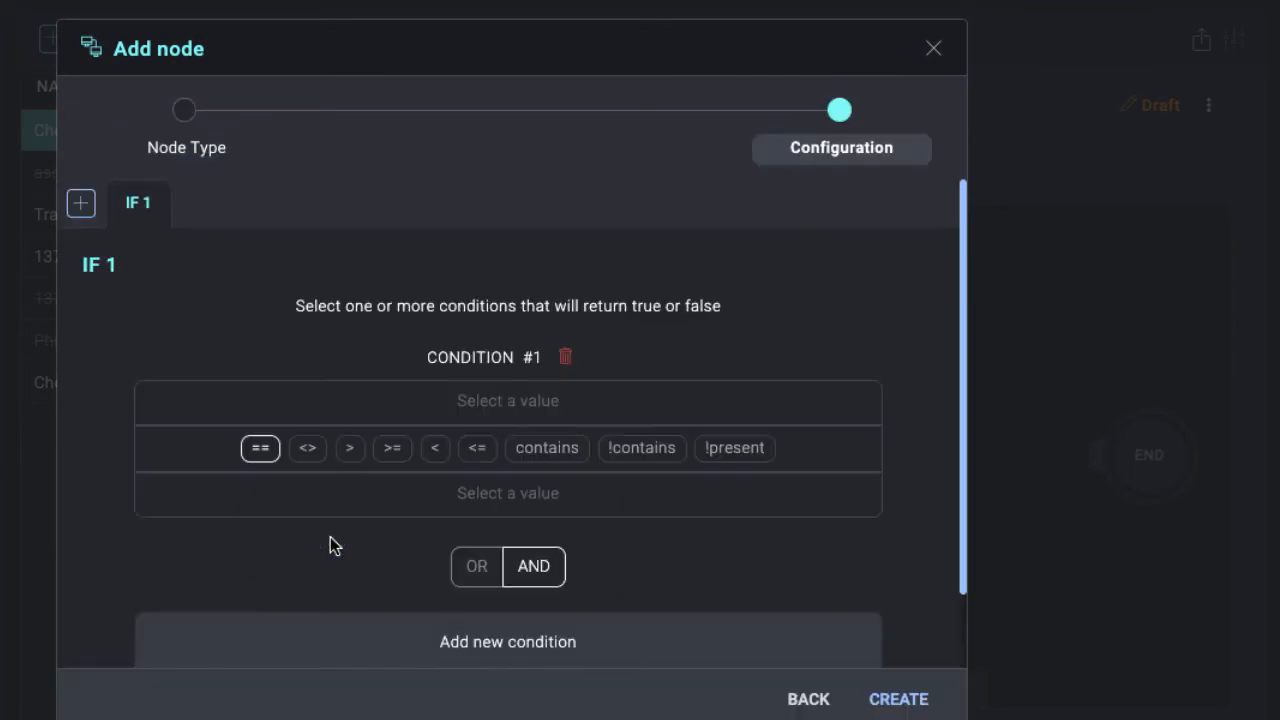
click(316, 491)
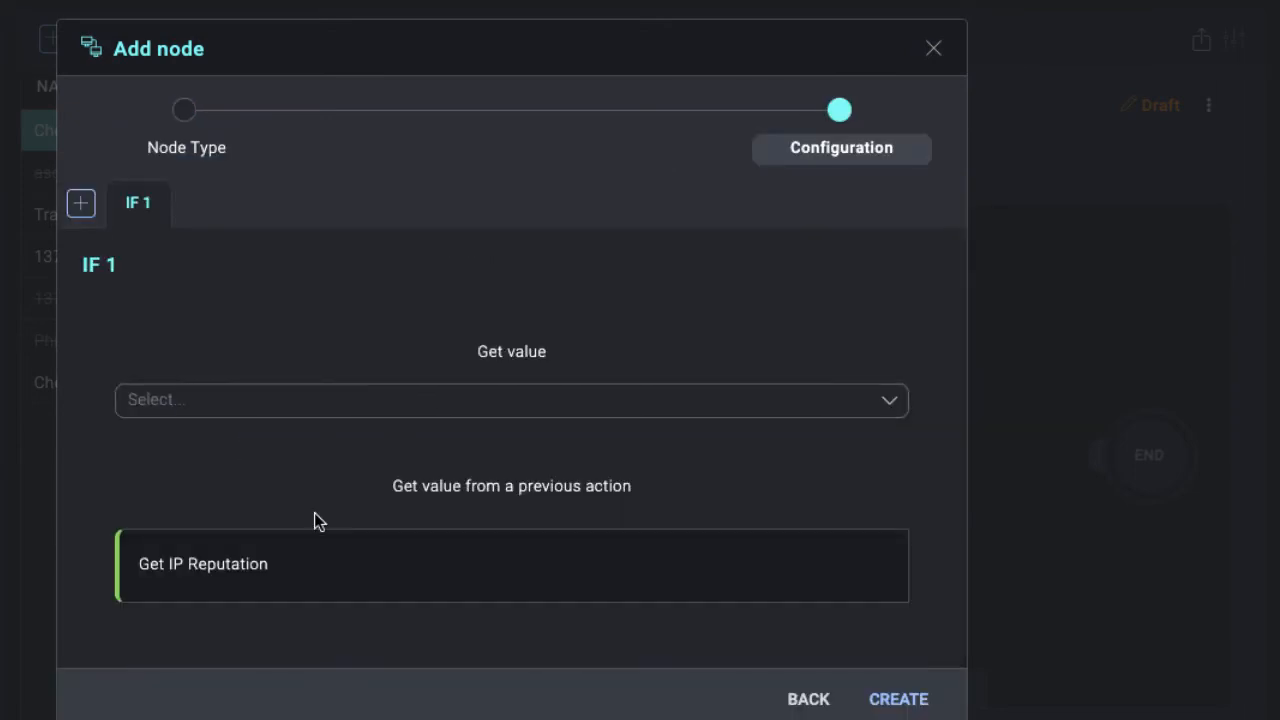
click(290, 572)
scroll(371, 507, down, 2)
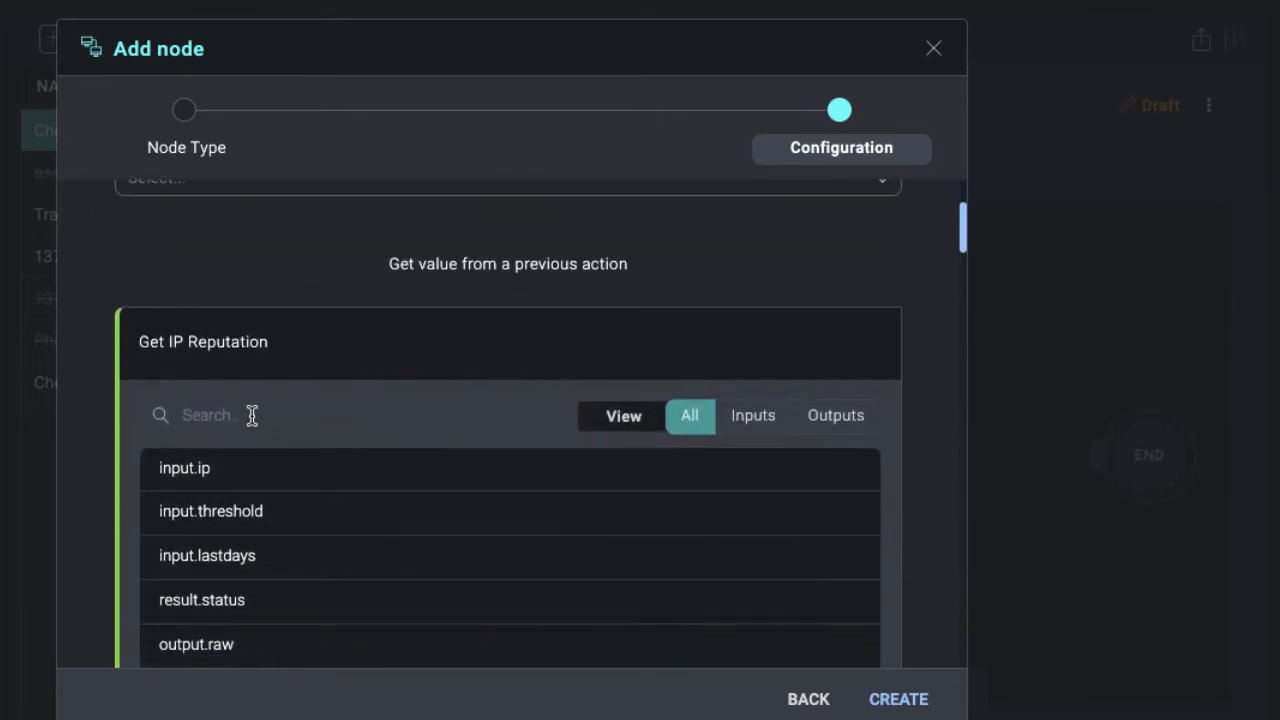
text(ma)
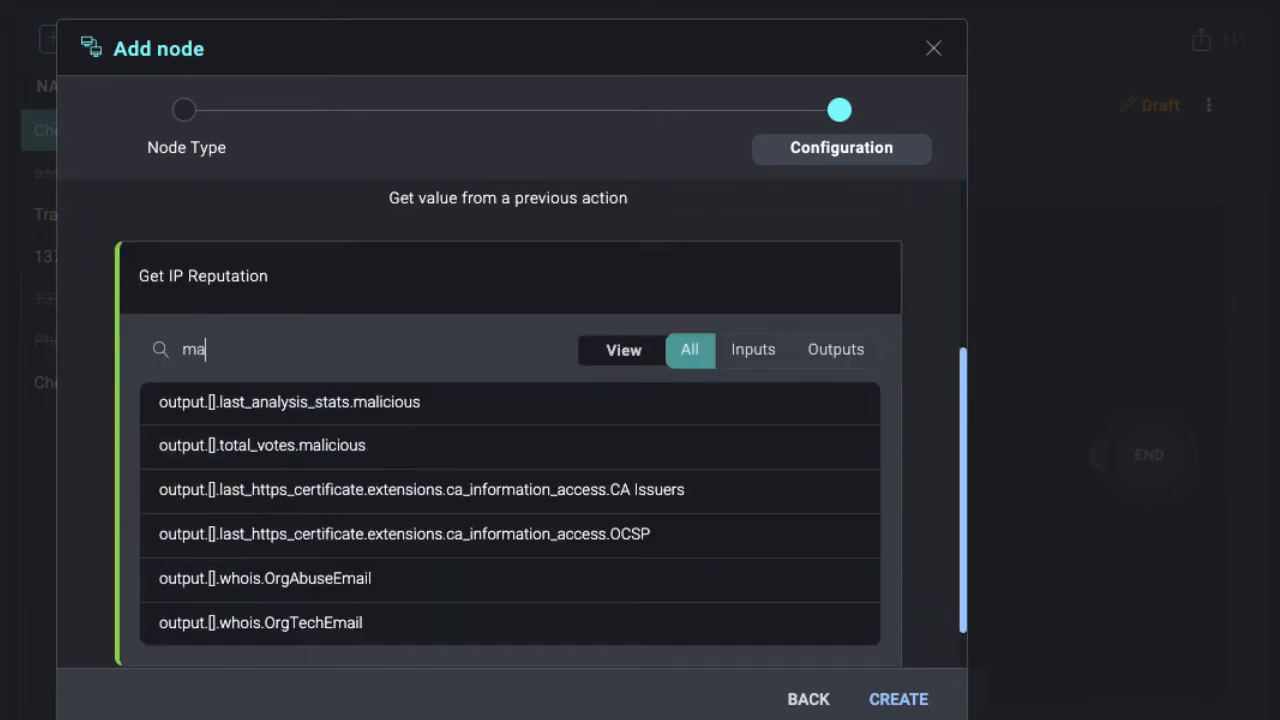
click(268, 455)
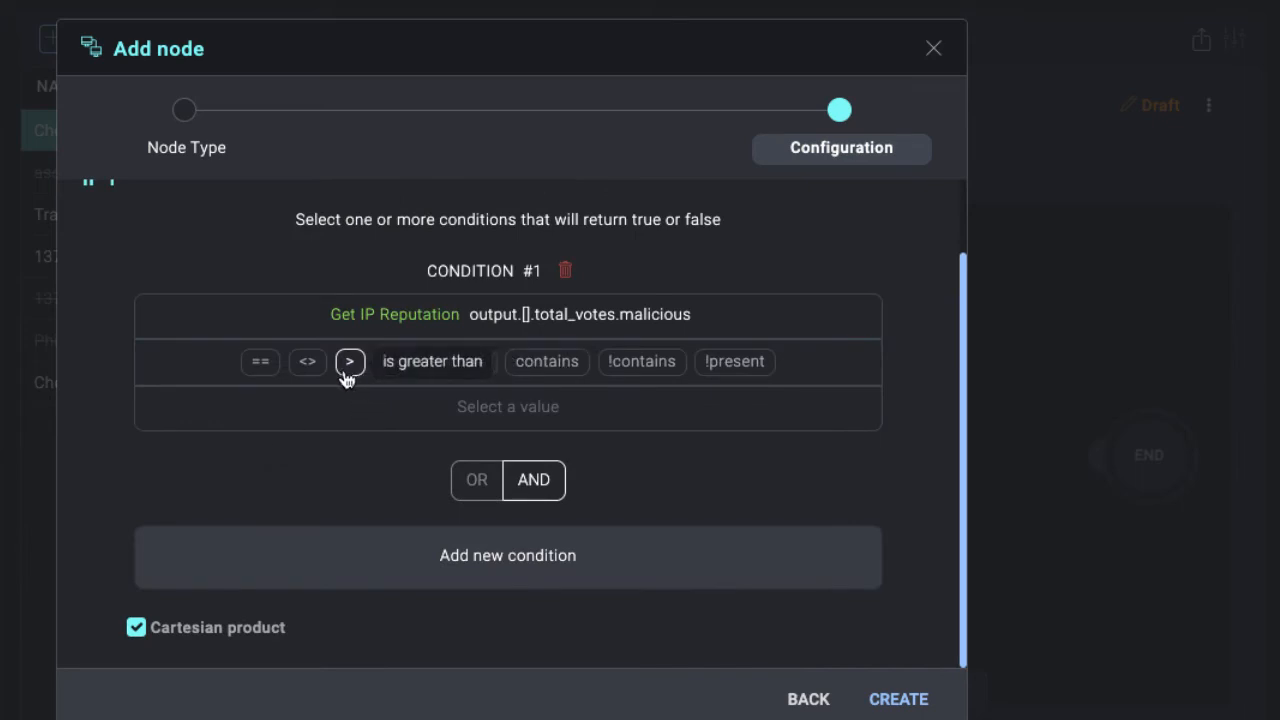
- Make condition #1 test for greater than the manual value 0 and create the condition node
scroll(368, 401, up, 5)
click(355, 411)
text(0)
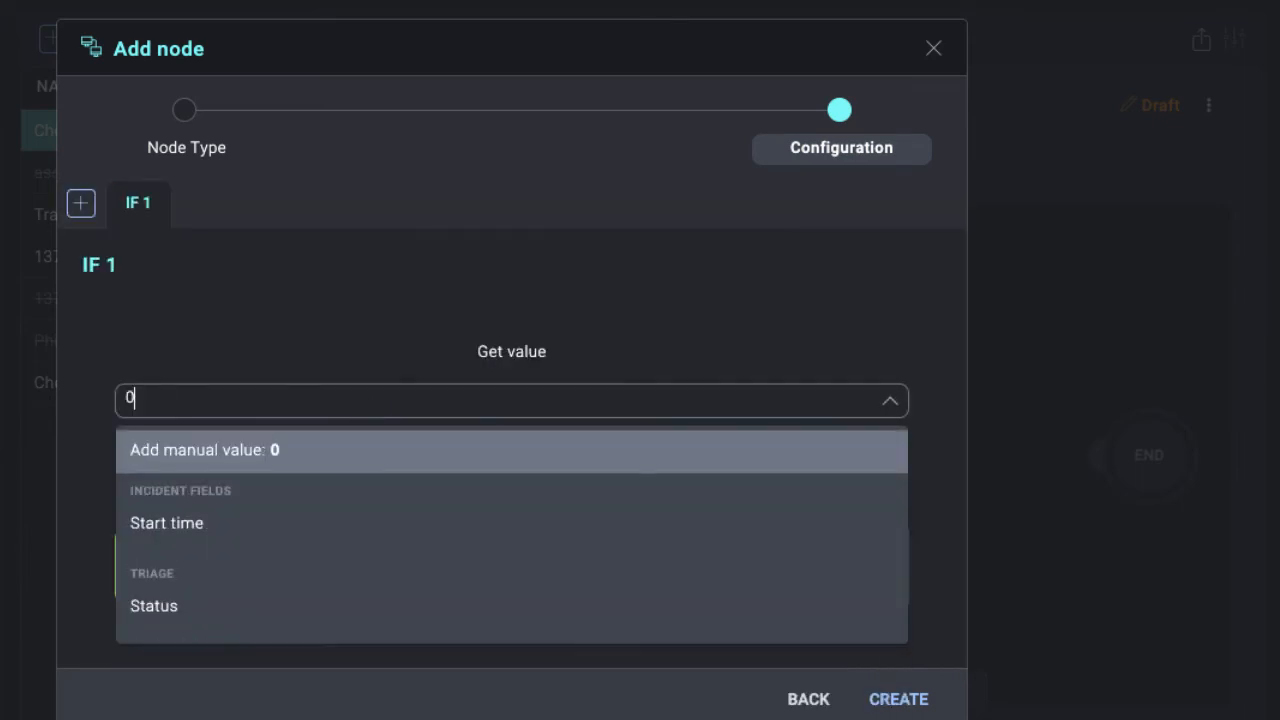
click(362, 451)
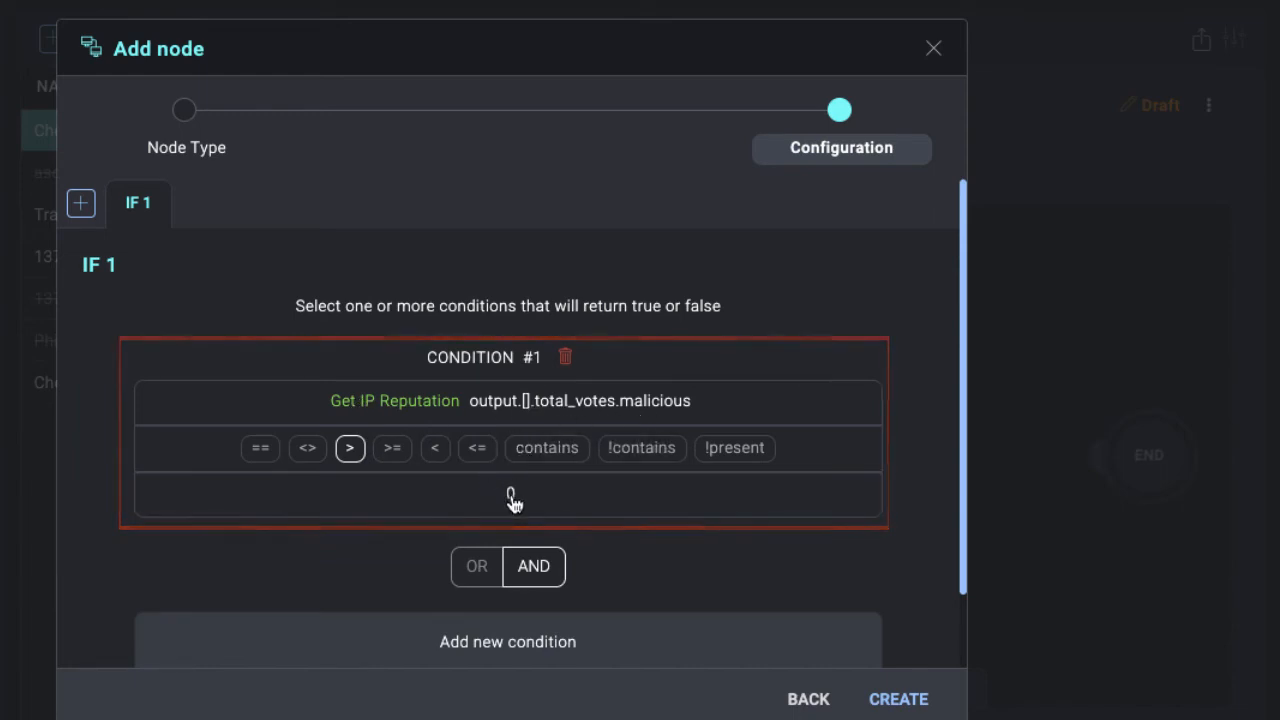
scroll(713, 567, down, 1)
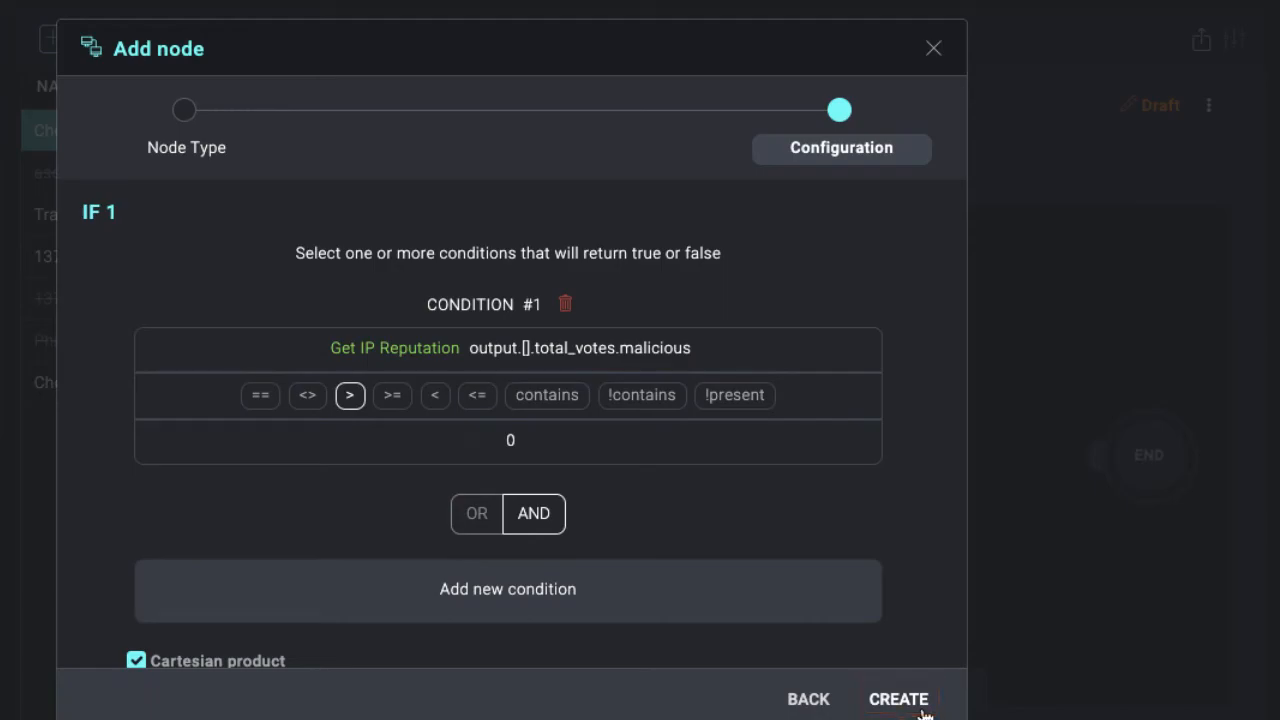
click(922, 712)
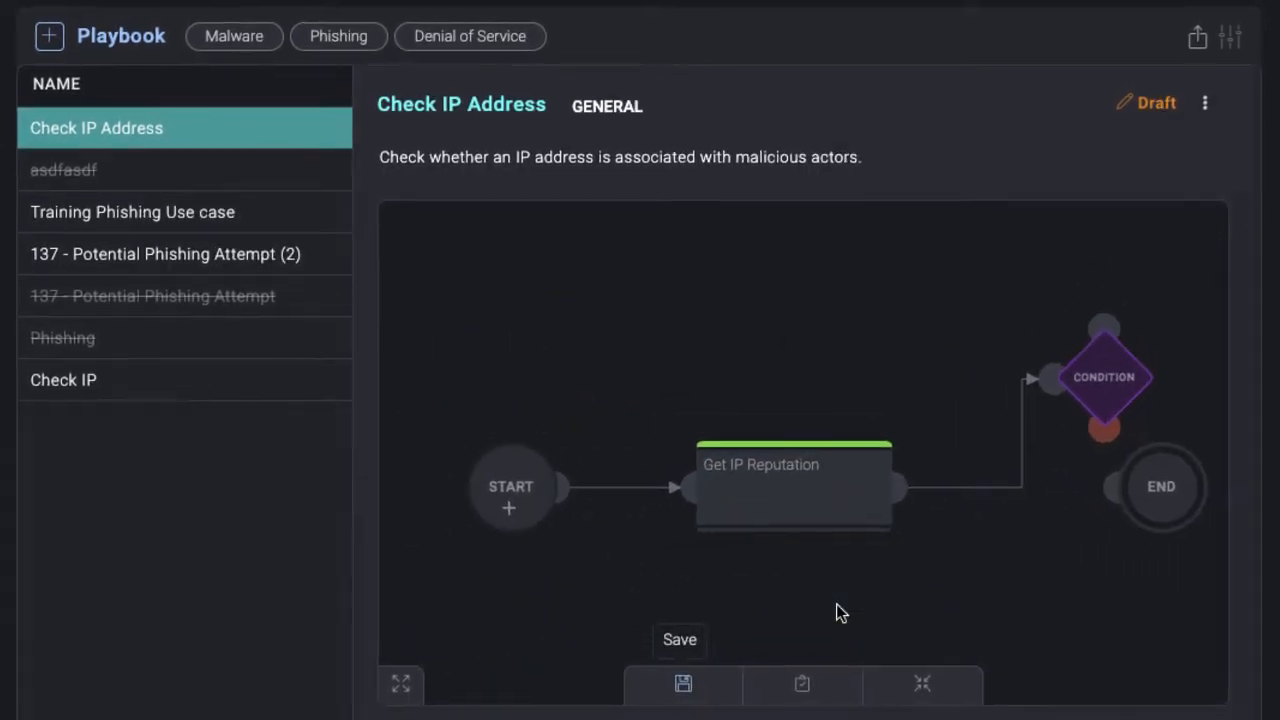
- Rearrange the playbook nodes, moving Get IP Reputation closer to START and placing the condition in line between it and END
drag(935, 582, 844, 560)
mouse_move(651, 455)
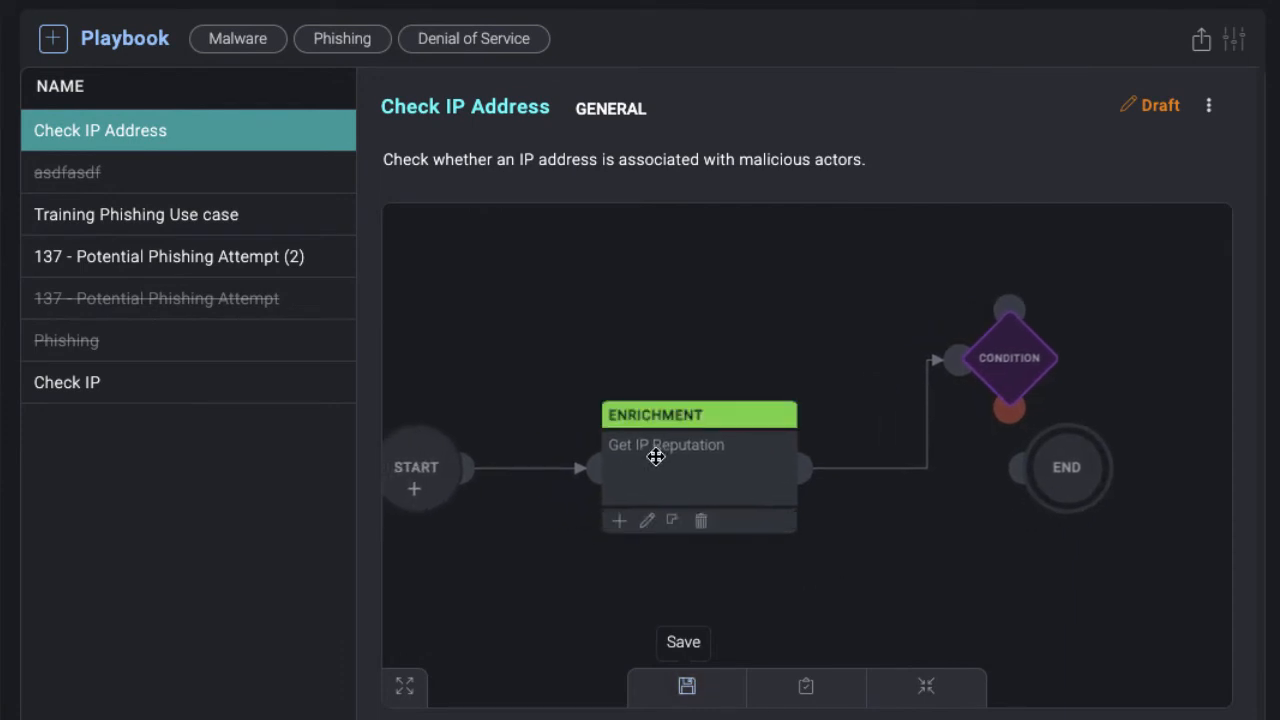
drag(631, 455, 580, 462)
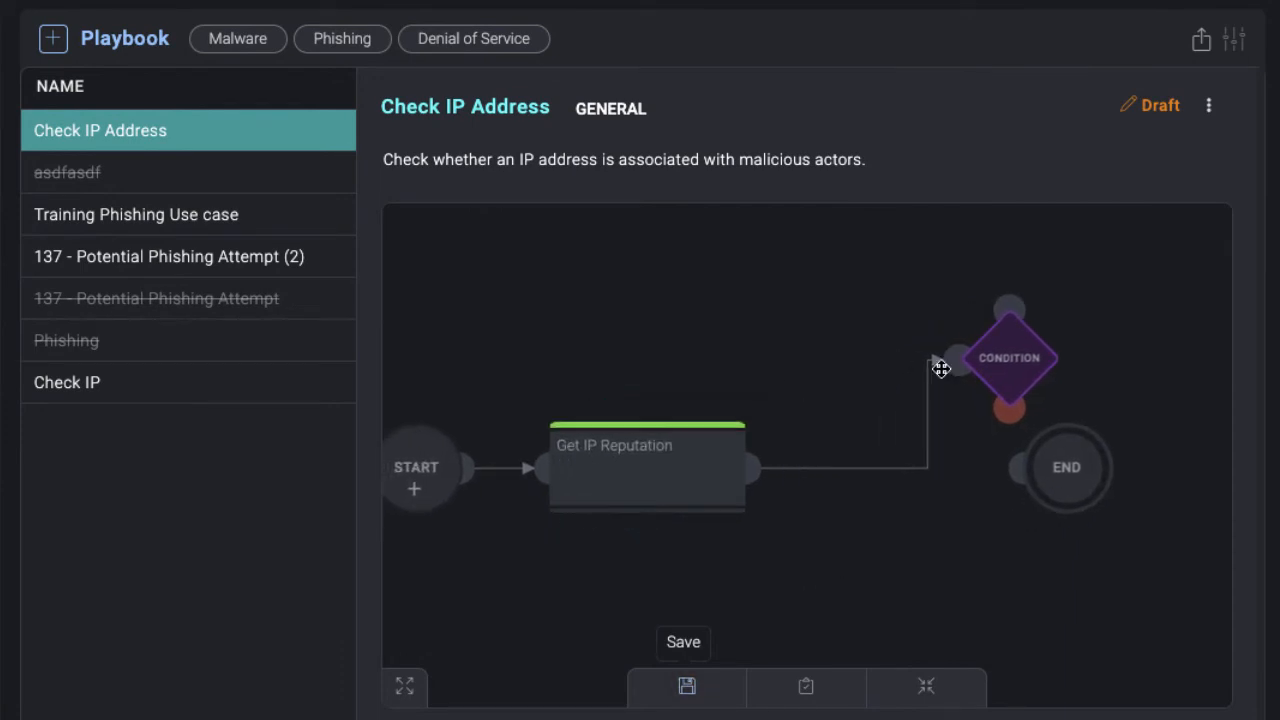
drag(1014, 371, 888, 481)
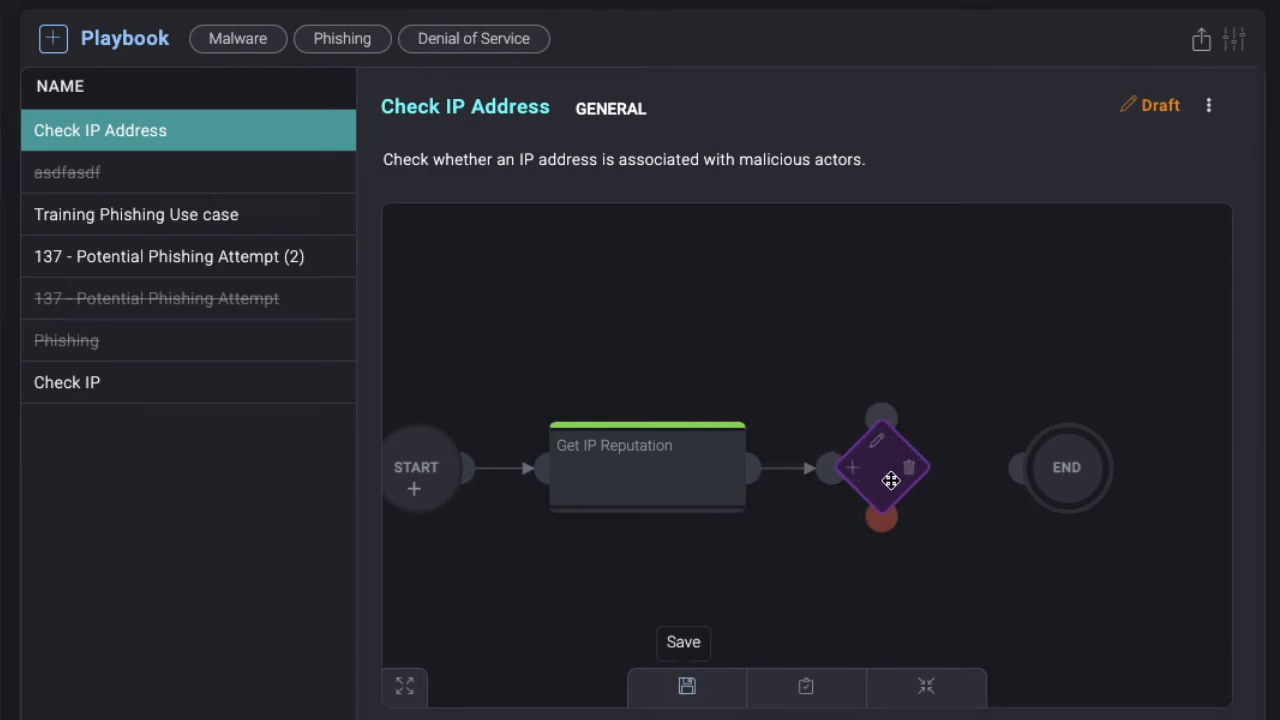
- Add an action node from the condition's IF 1 exit port and name it Alert
mouse_move(894, 503)
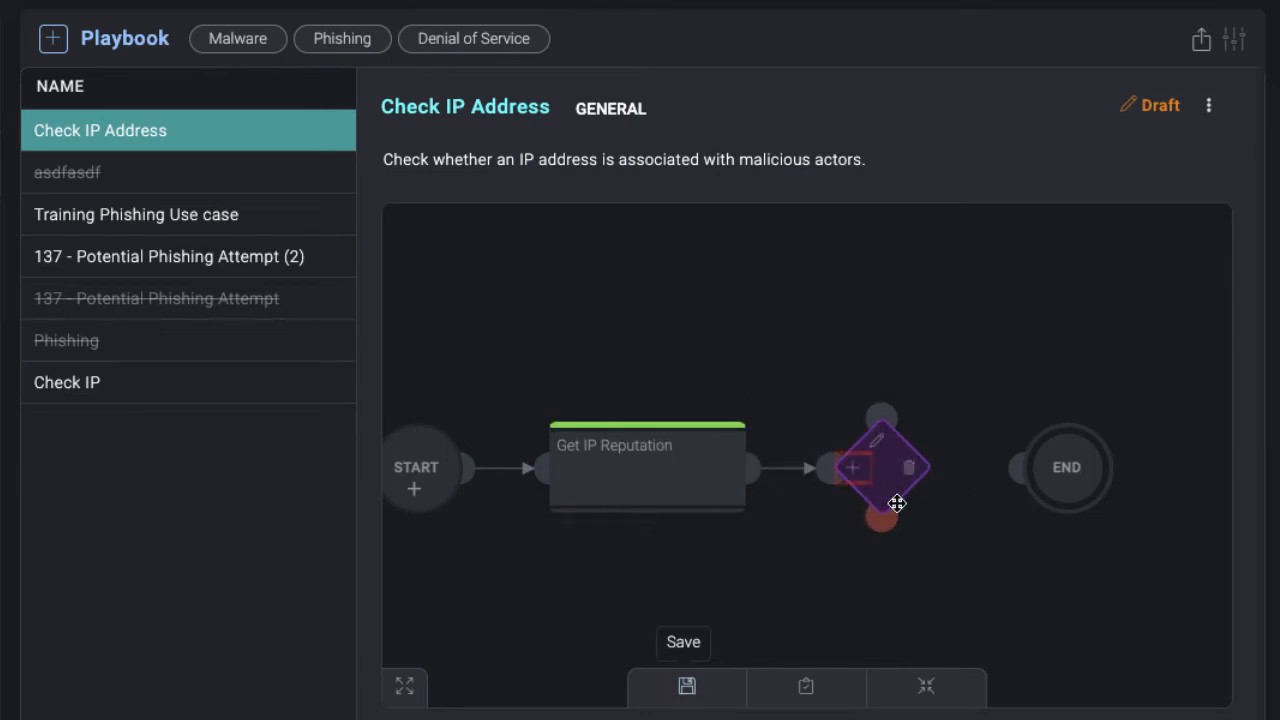
click(851, 476)
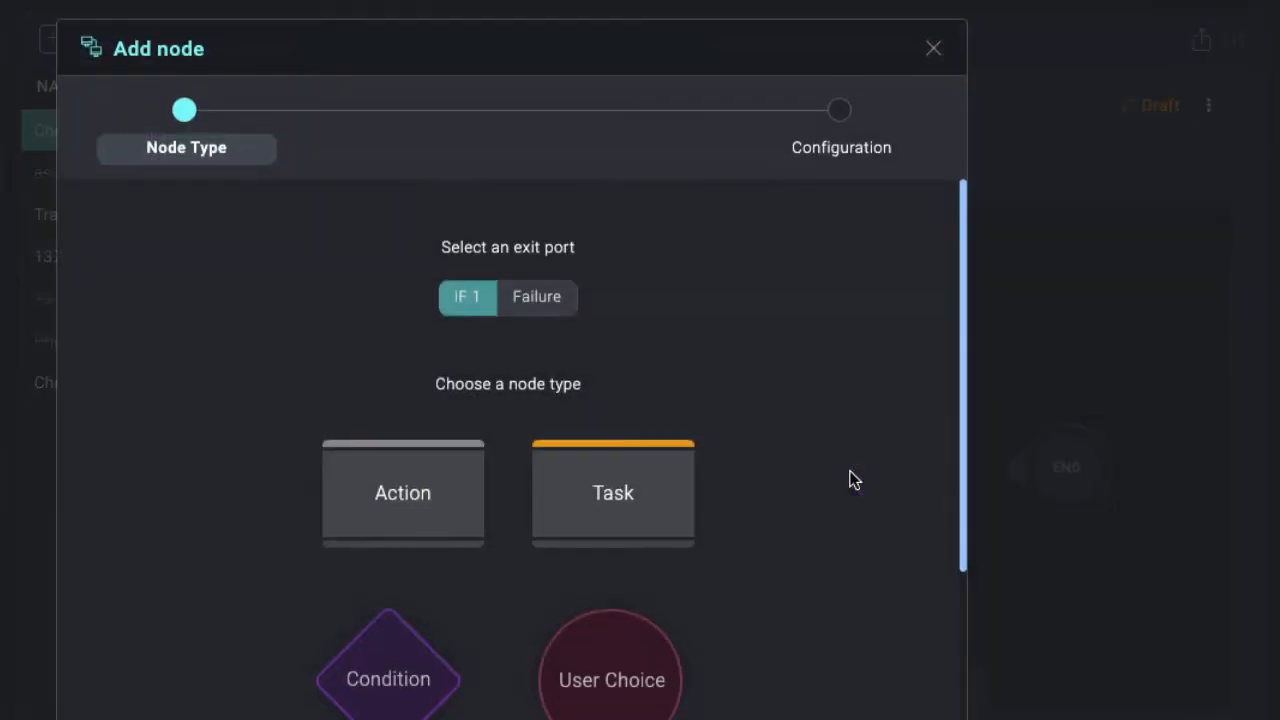
scroll(851, 480, down, 2)
scroll(851, 480, up, 1)
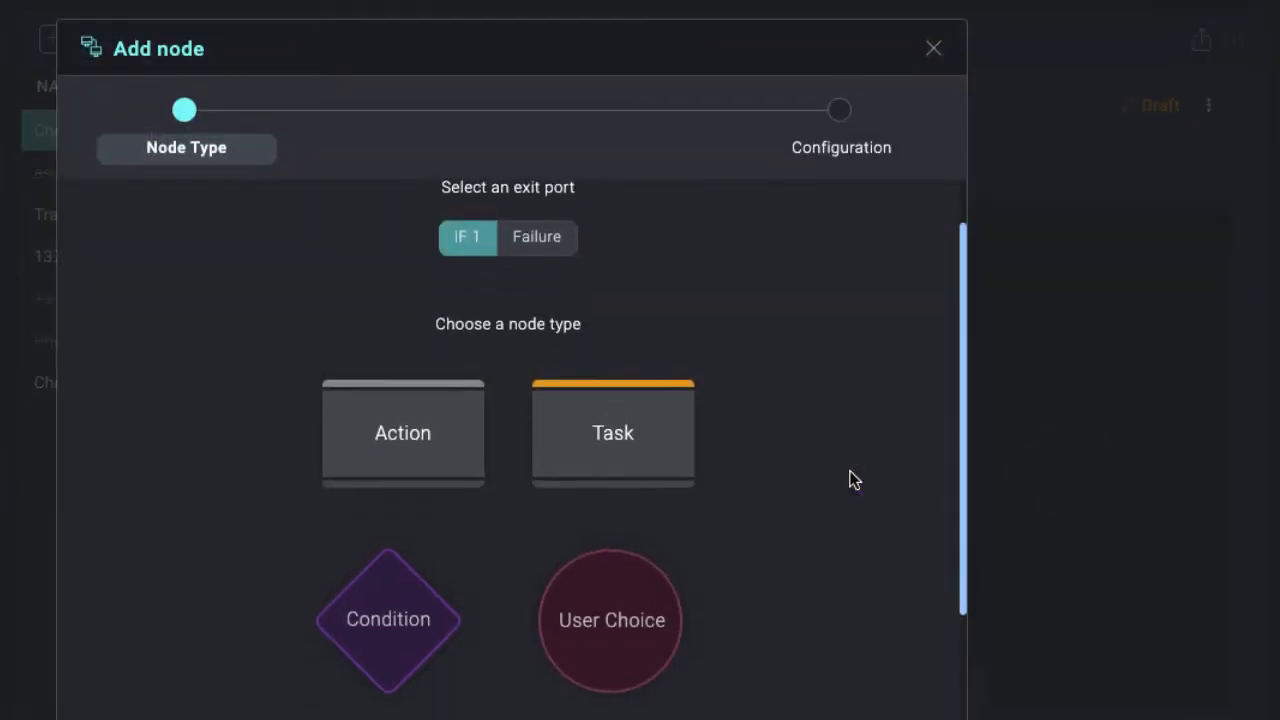
scroll(849, 480, up, 1)
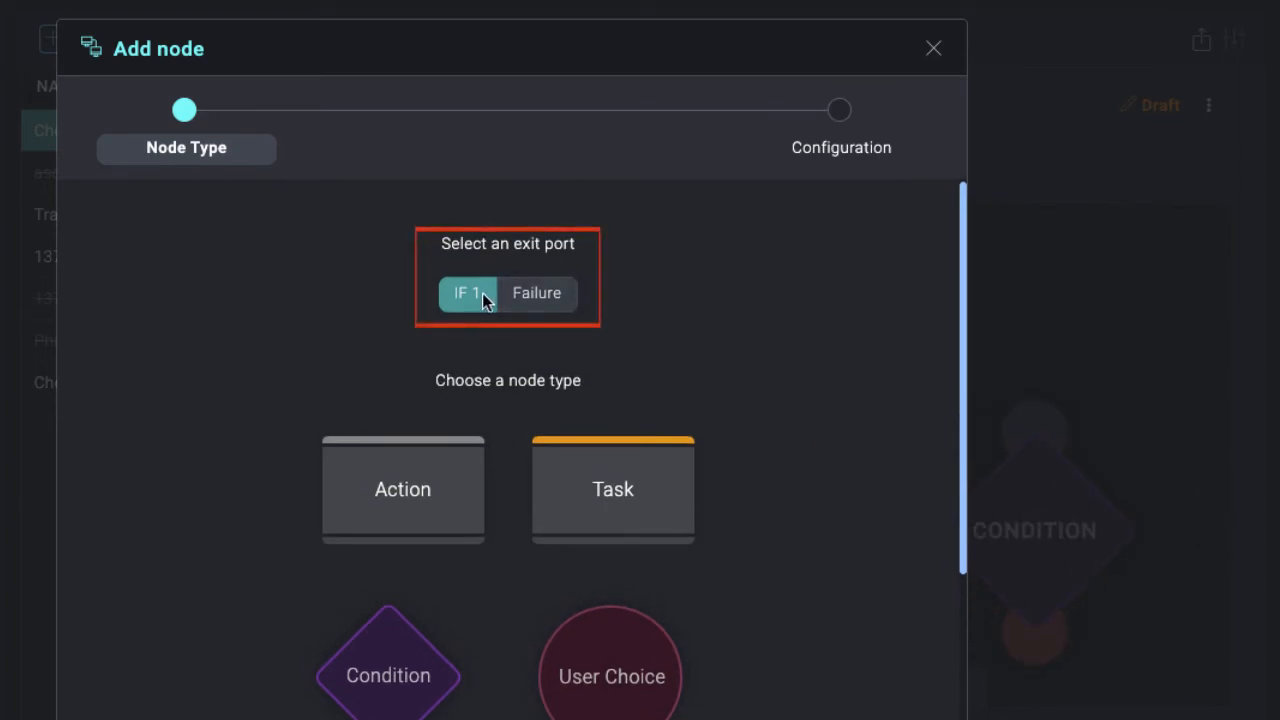
scroll(704, 298, down, 2)
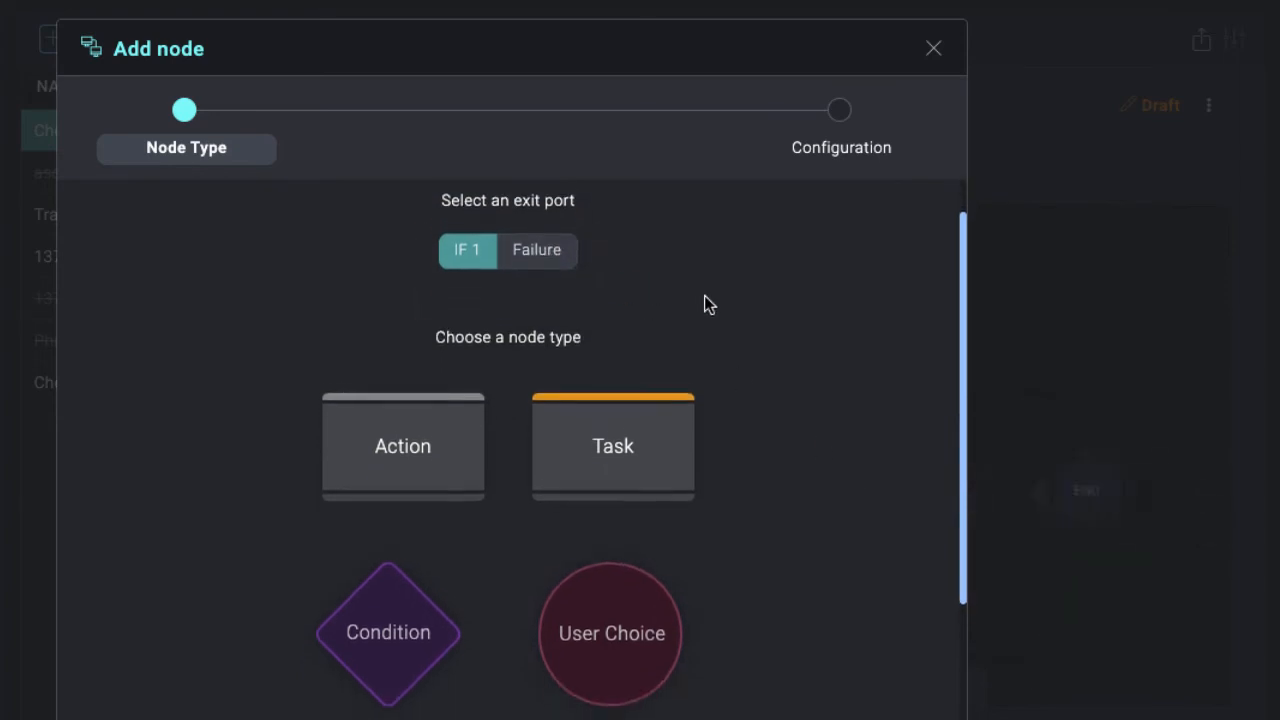
click(468, 437)
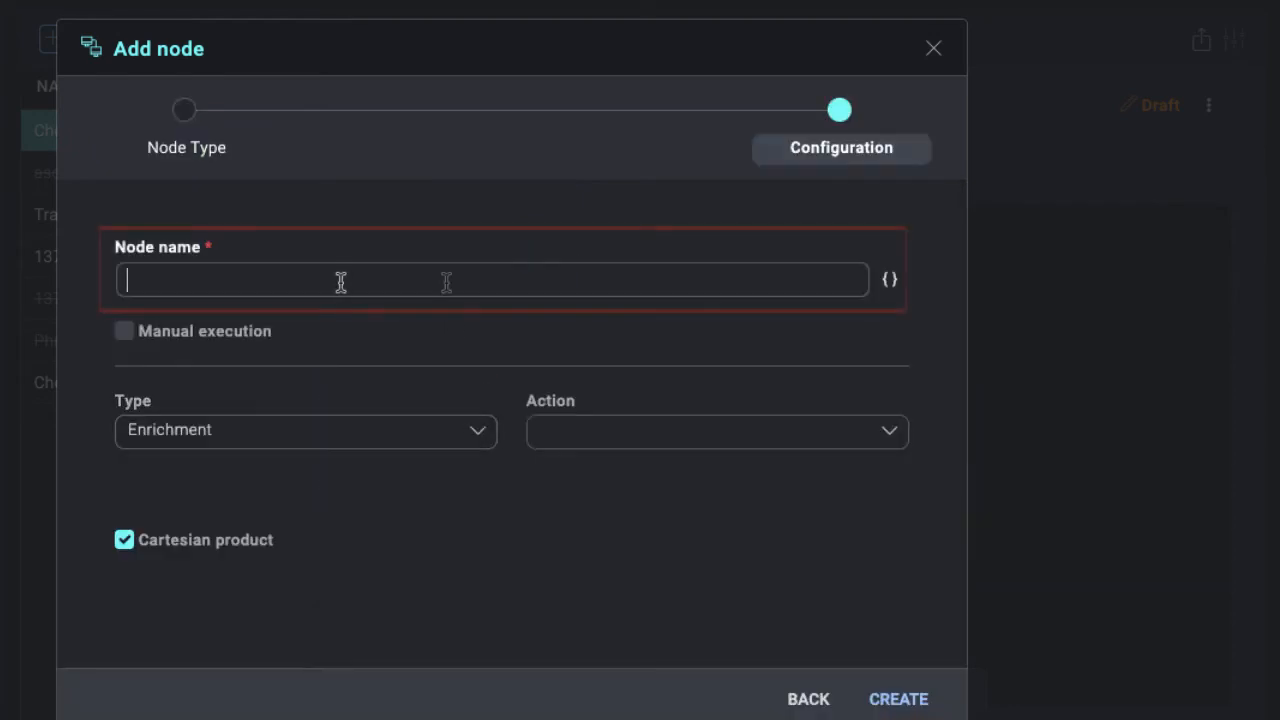
text(Alert)
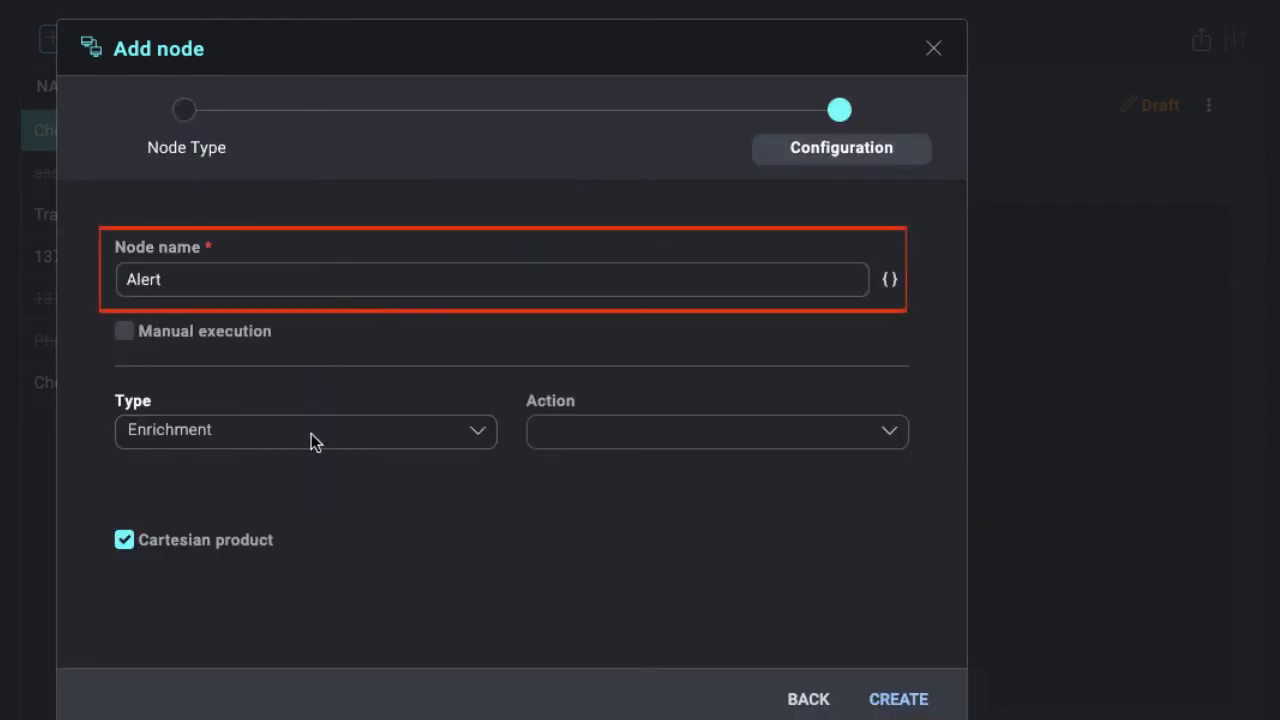
- Set the Alert node's type to Notification and its action to Add Comment To Insight (2)
click(311, 433)
click(195, 609)
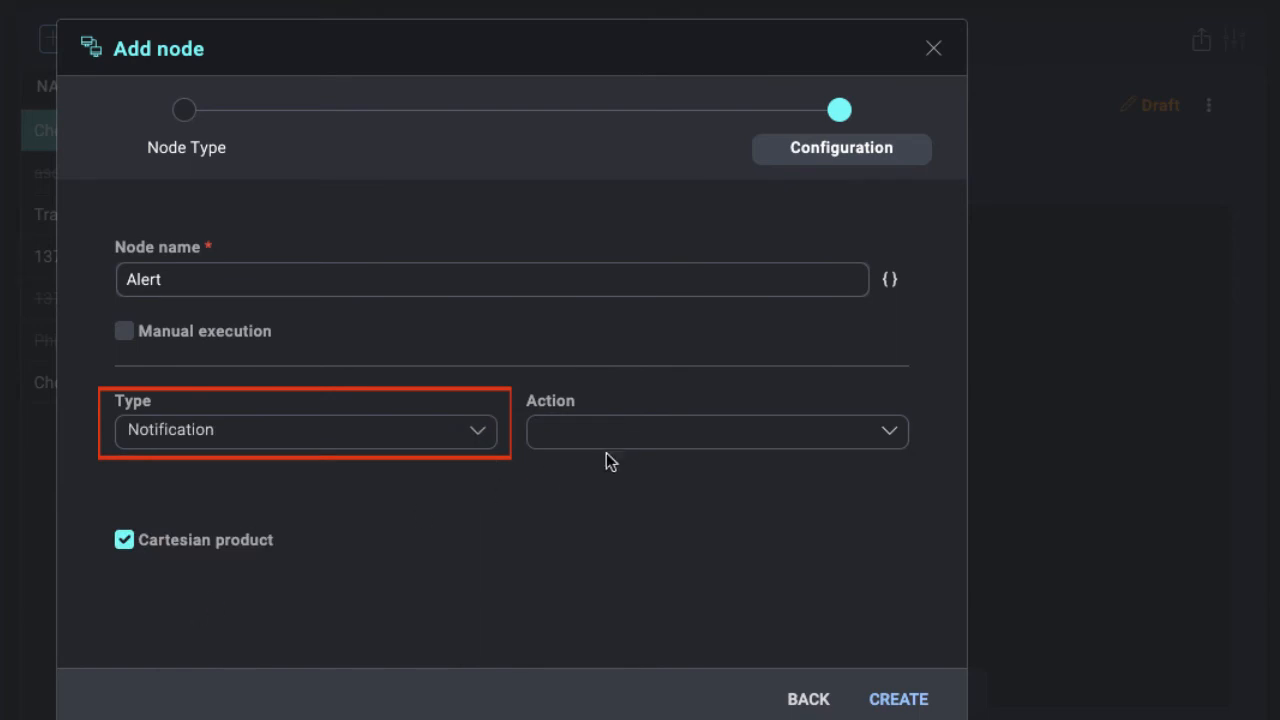
click(644, 436)
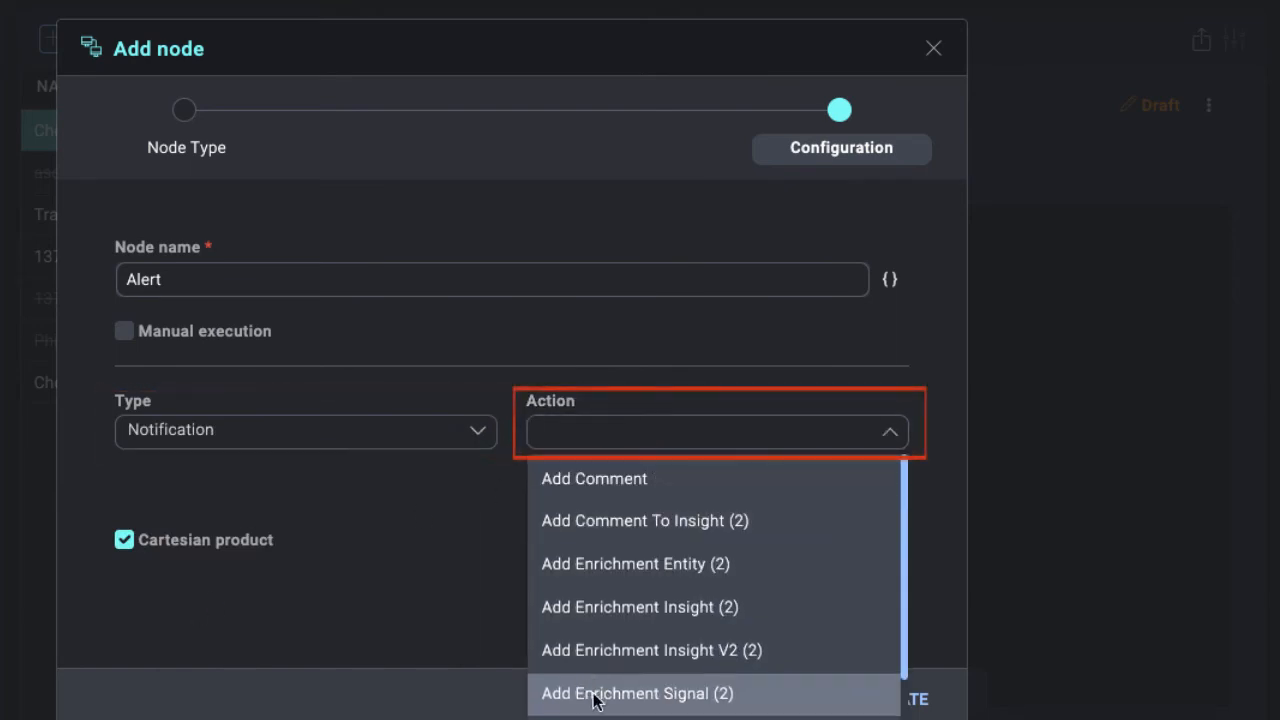
click(660, 522)
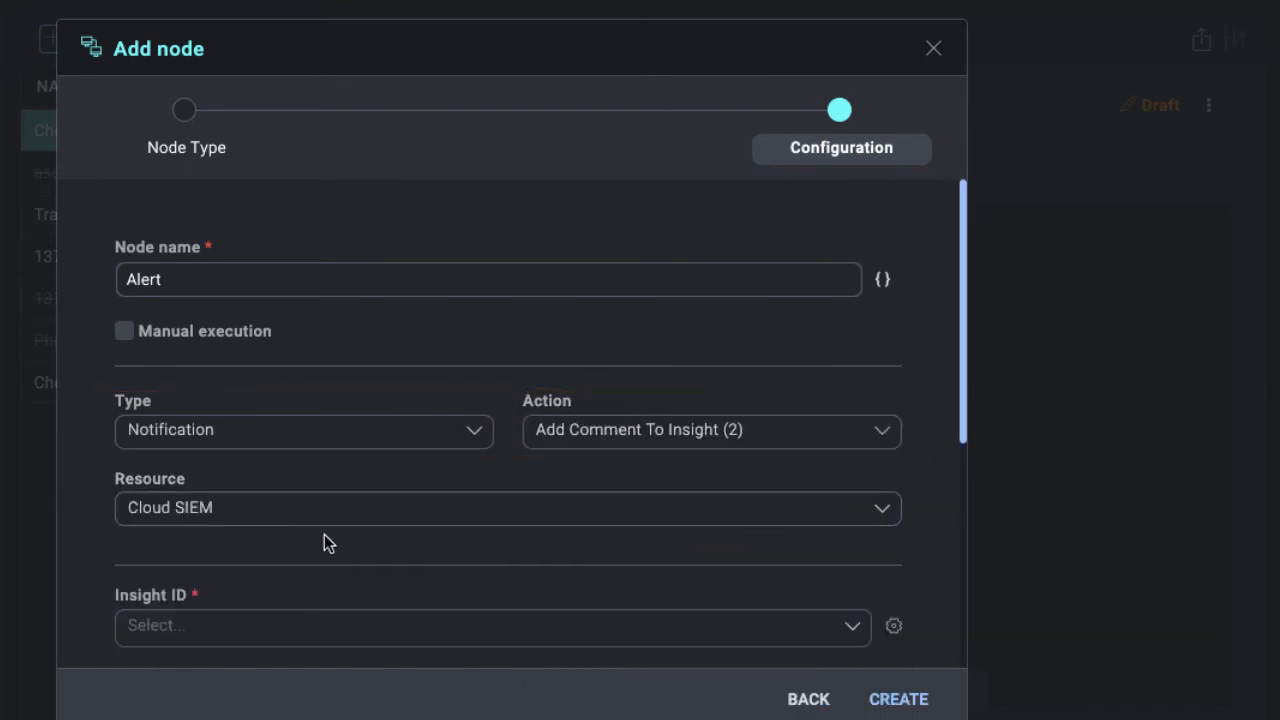
- Enter the insight comment "This IP address has a malicious score of" followed by a Get IP Reputation.result.status placeholder, and create the node
scroll(323, 543, down, 3)
click(323, 534)
text(This IP address)
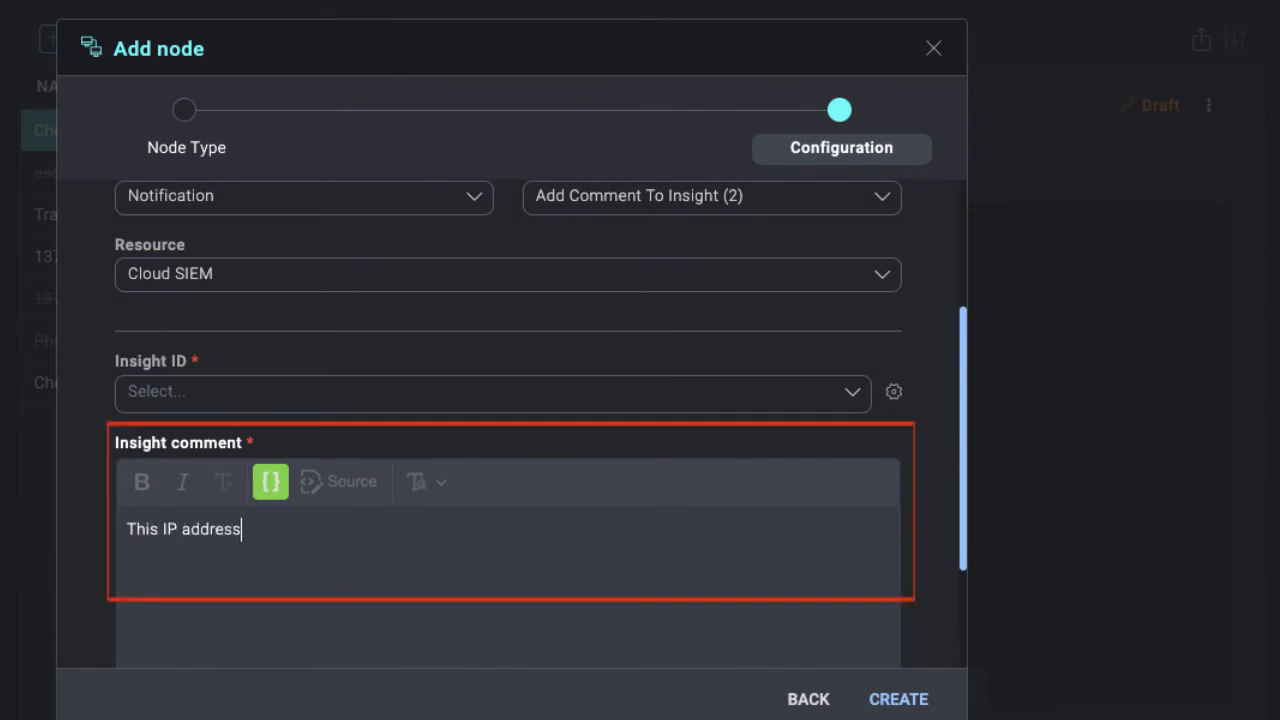
text( has a malicious score of)
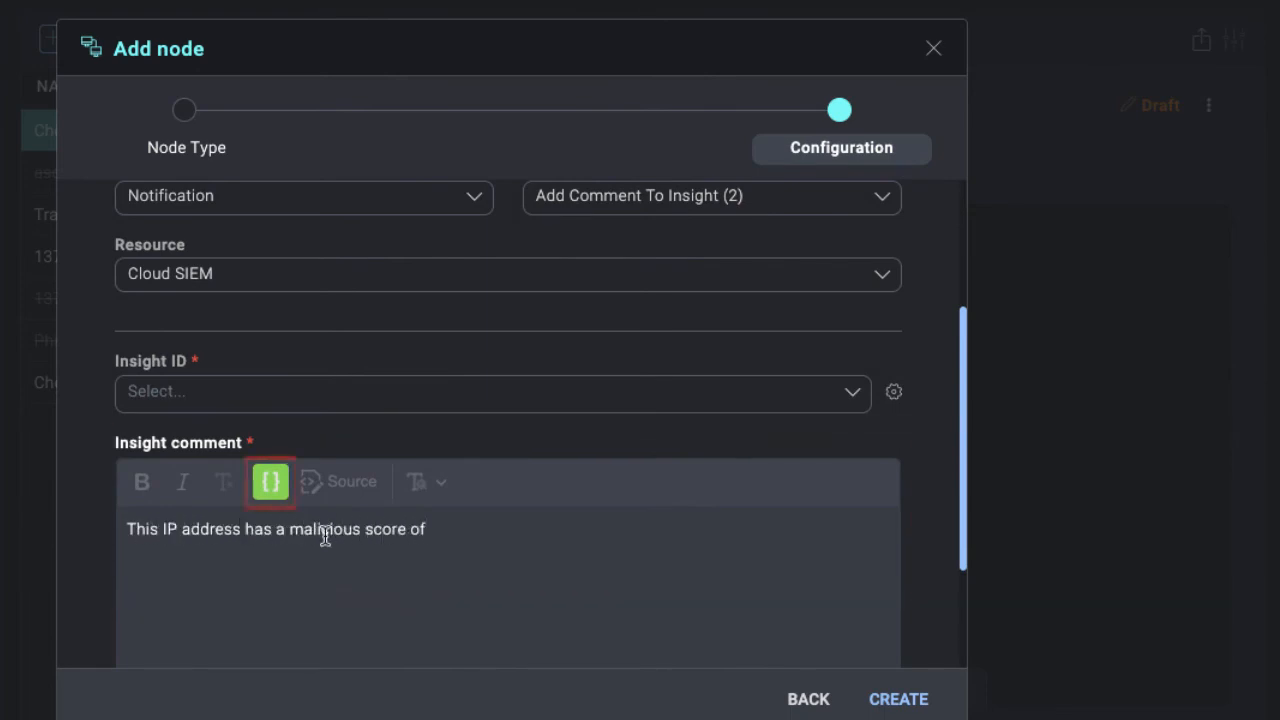
click(270, 482)
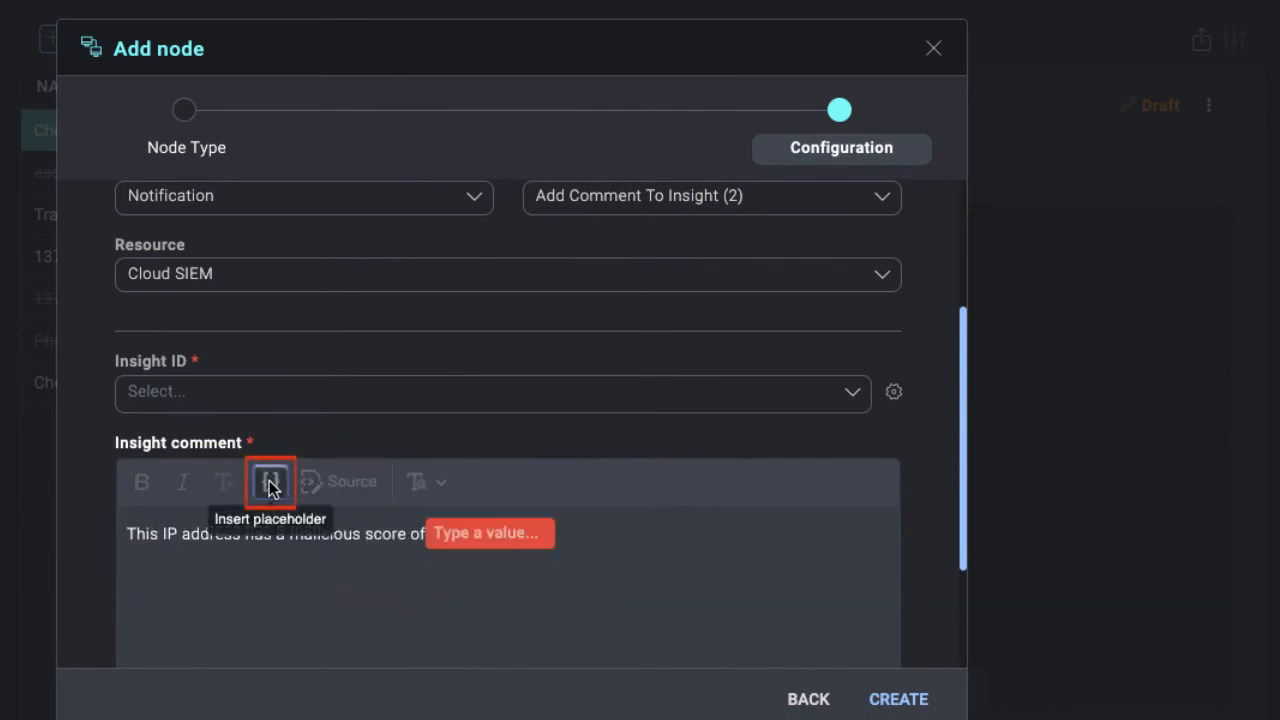
click(471, 590)
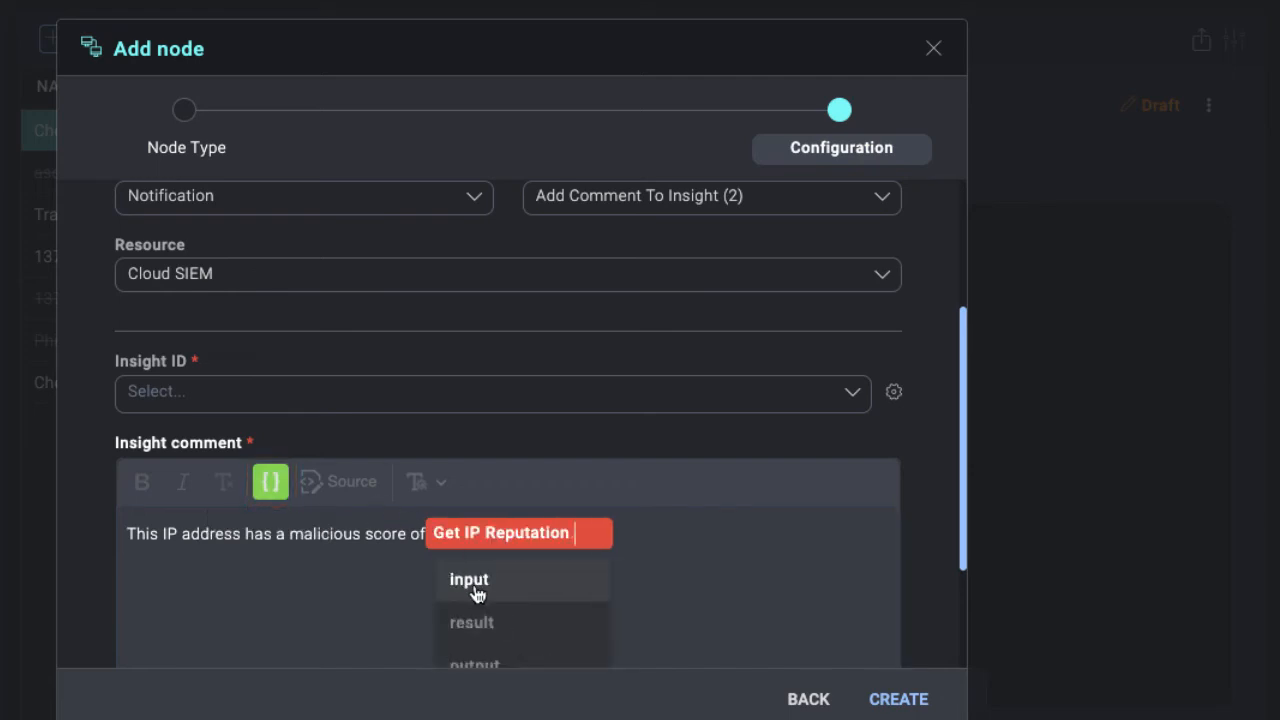
click(492, 624)
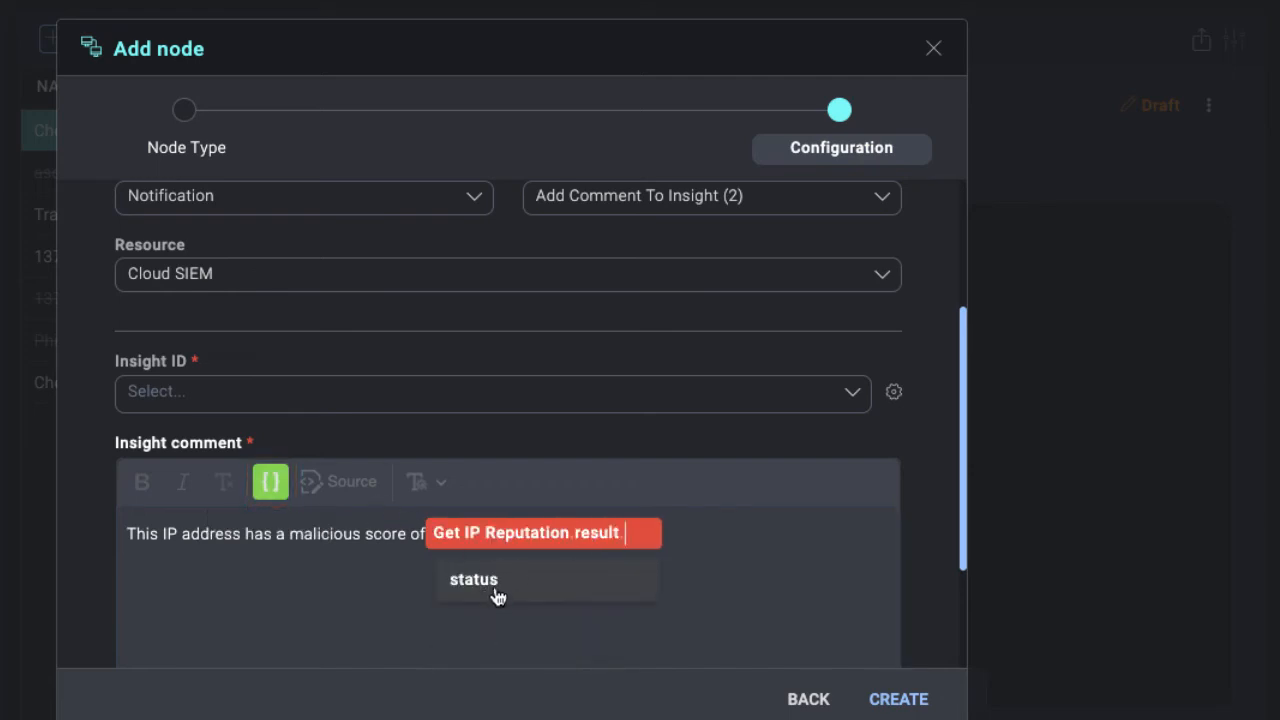
click(497, 590)
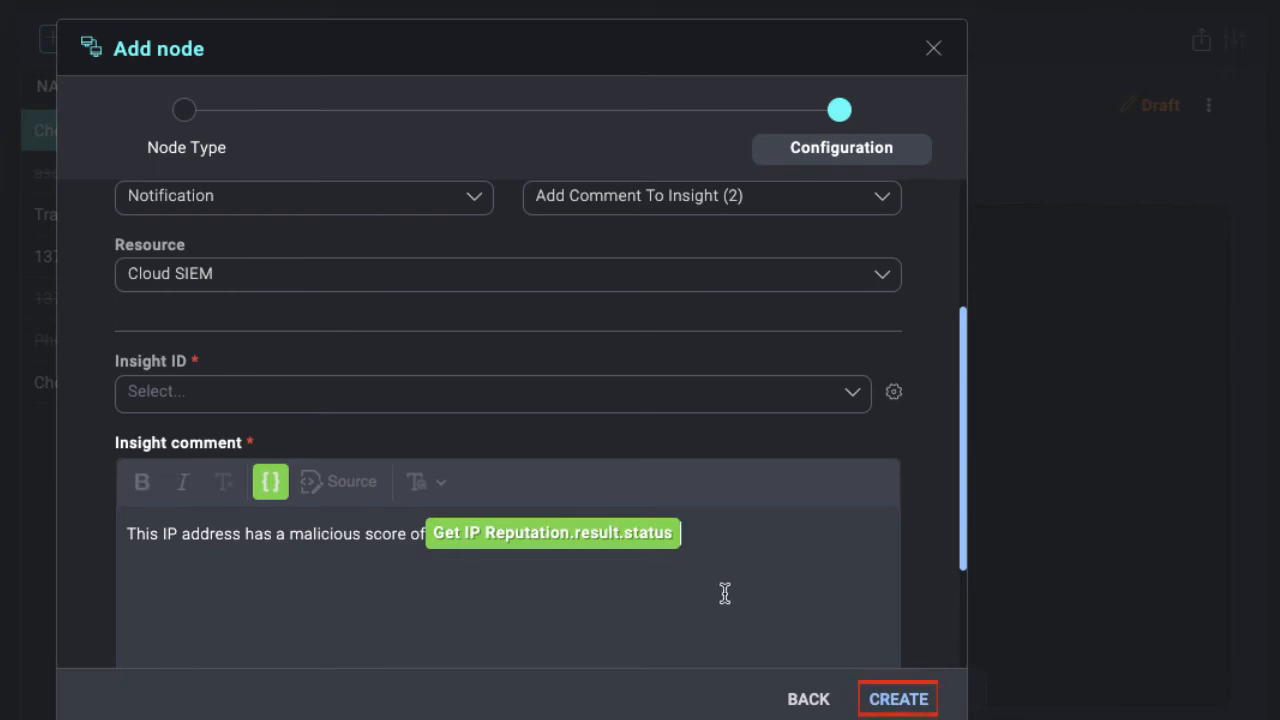
click(890, 700)
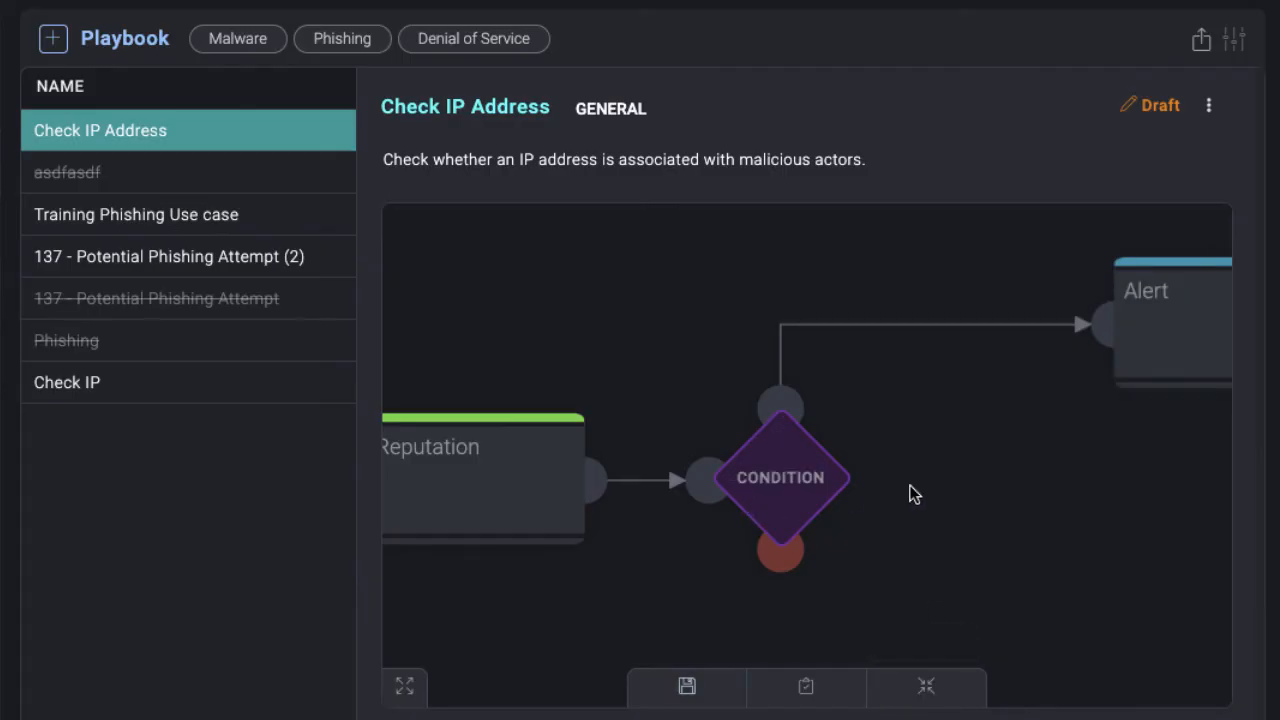
- Add an action node from the condition's Failure exit port and name it Close incident
scroll(914, 493, down, 2)
mouse_move(916, 493)
mouse_down()
mouse_move(882, 508)
mouse_move(895, 501)
mouse_up()
scroll(895, 501, up, 1)
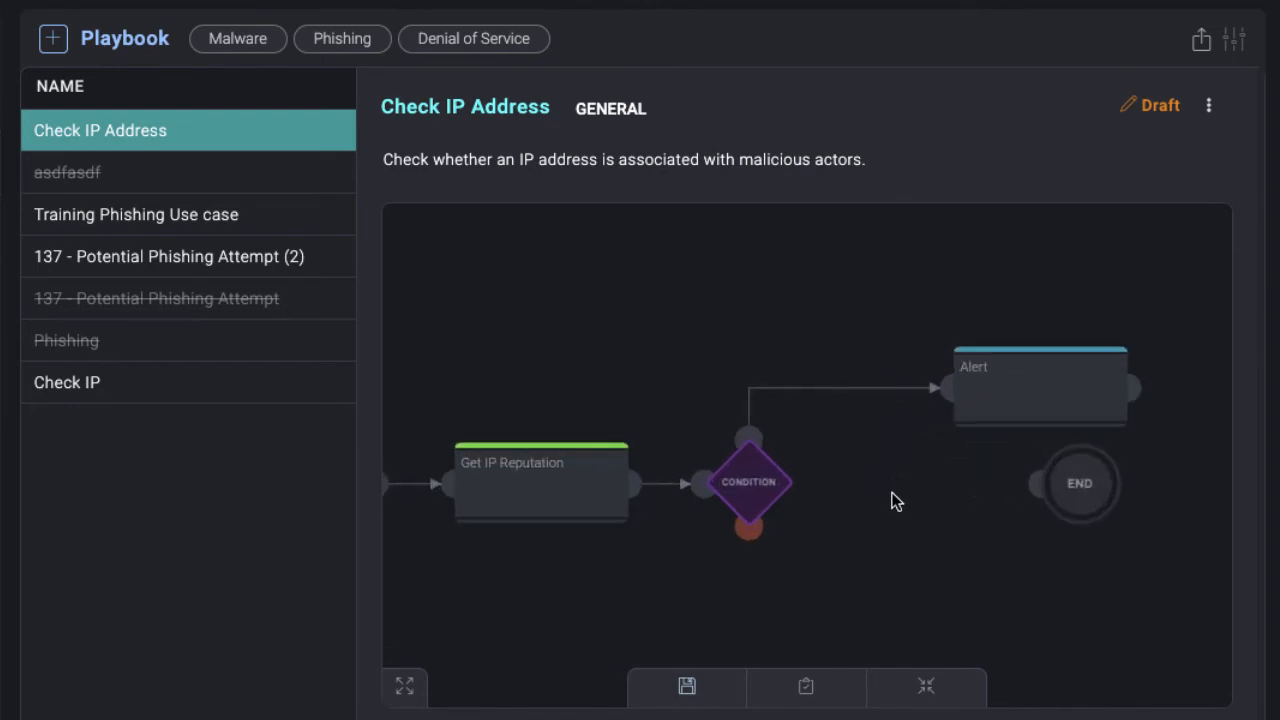
scroll(895, 501, up, 2)
mouse_move(694, 500)
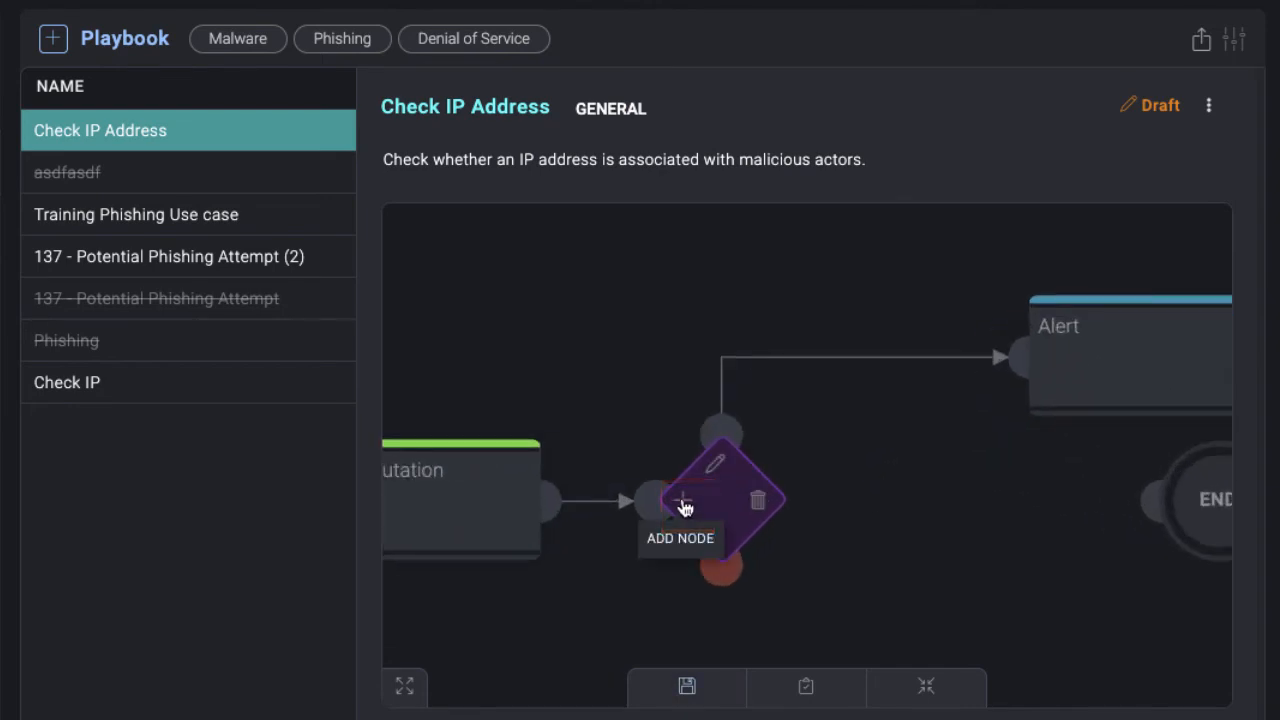
click(684, 505)
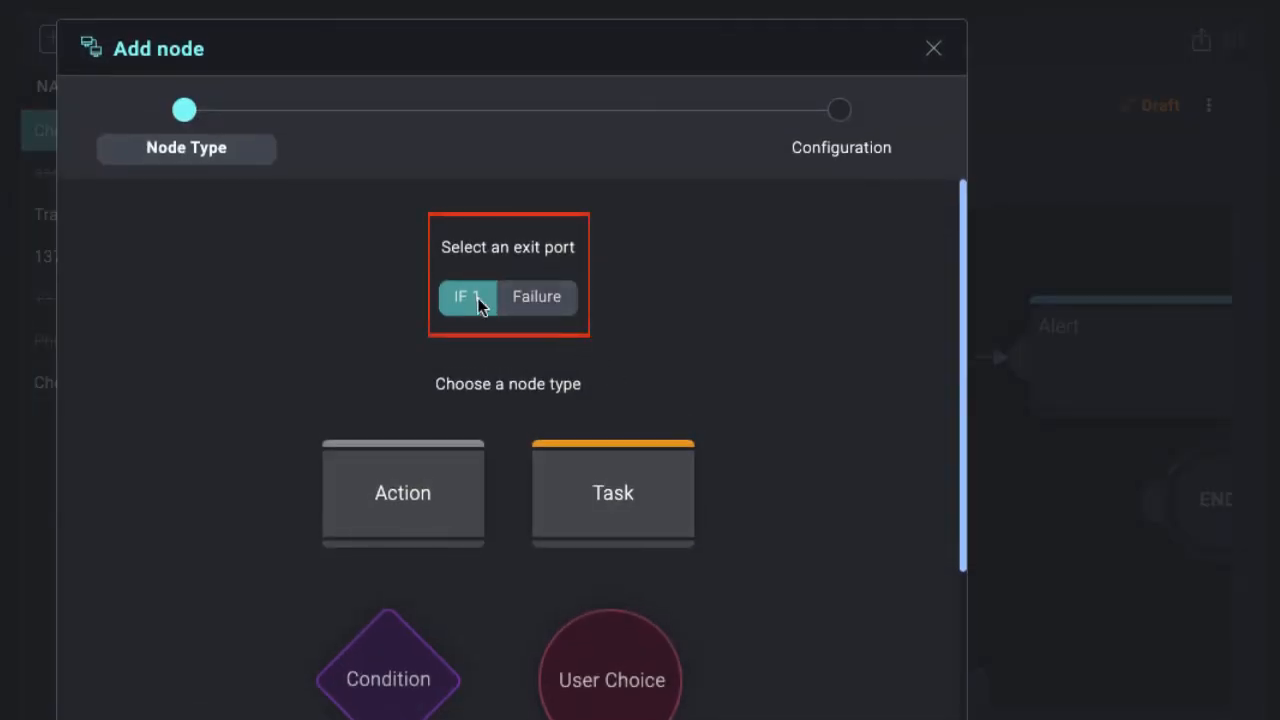
click(534, 297)
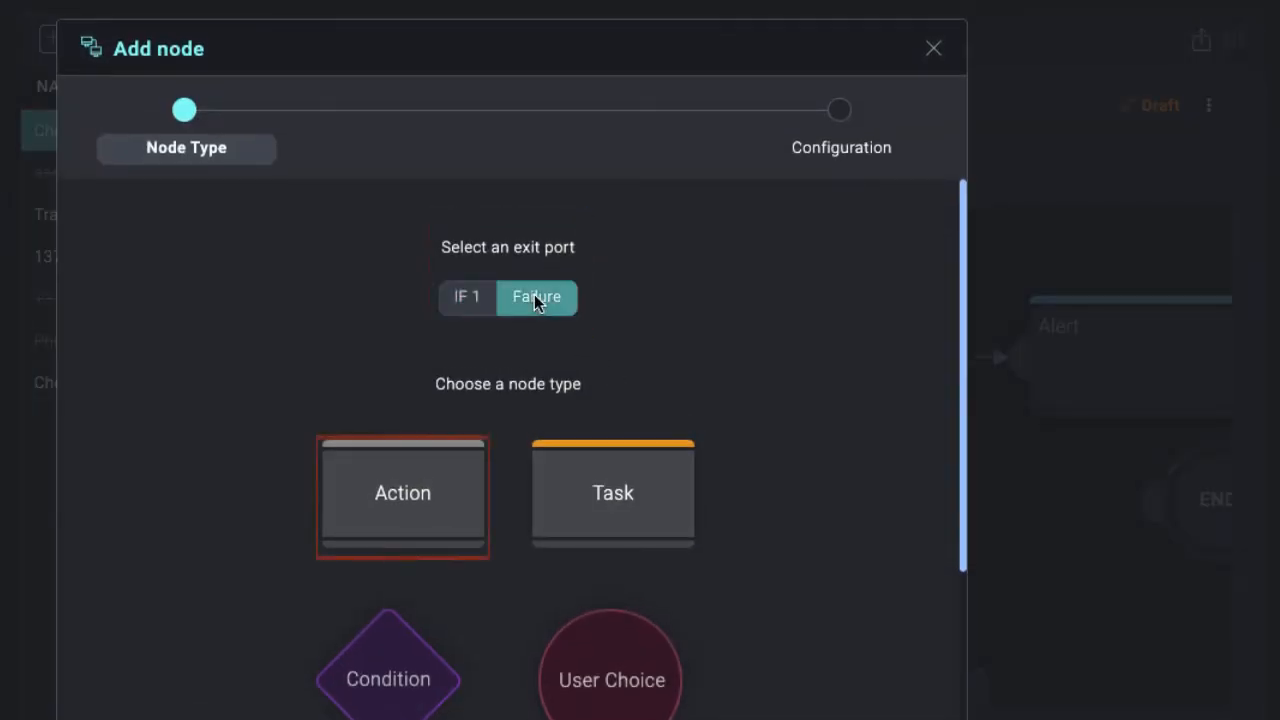
click(385, 521)
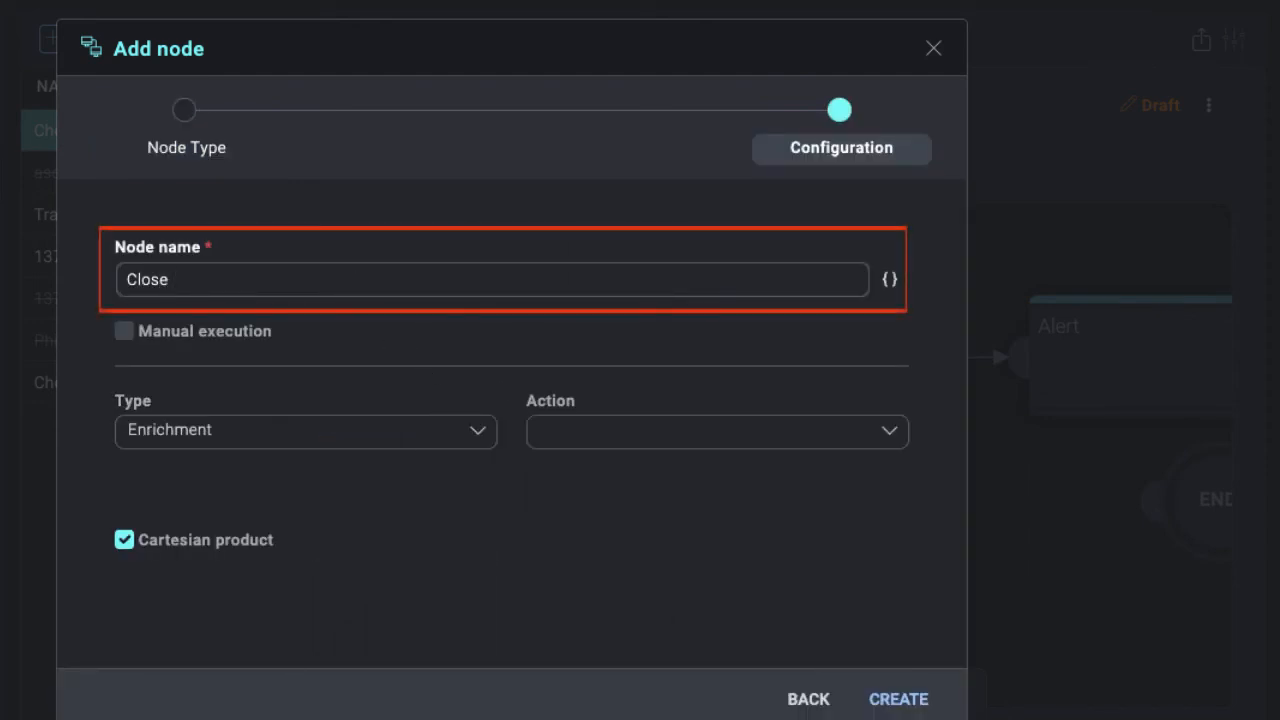
text(Close incident)
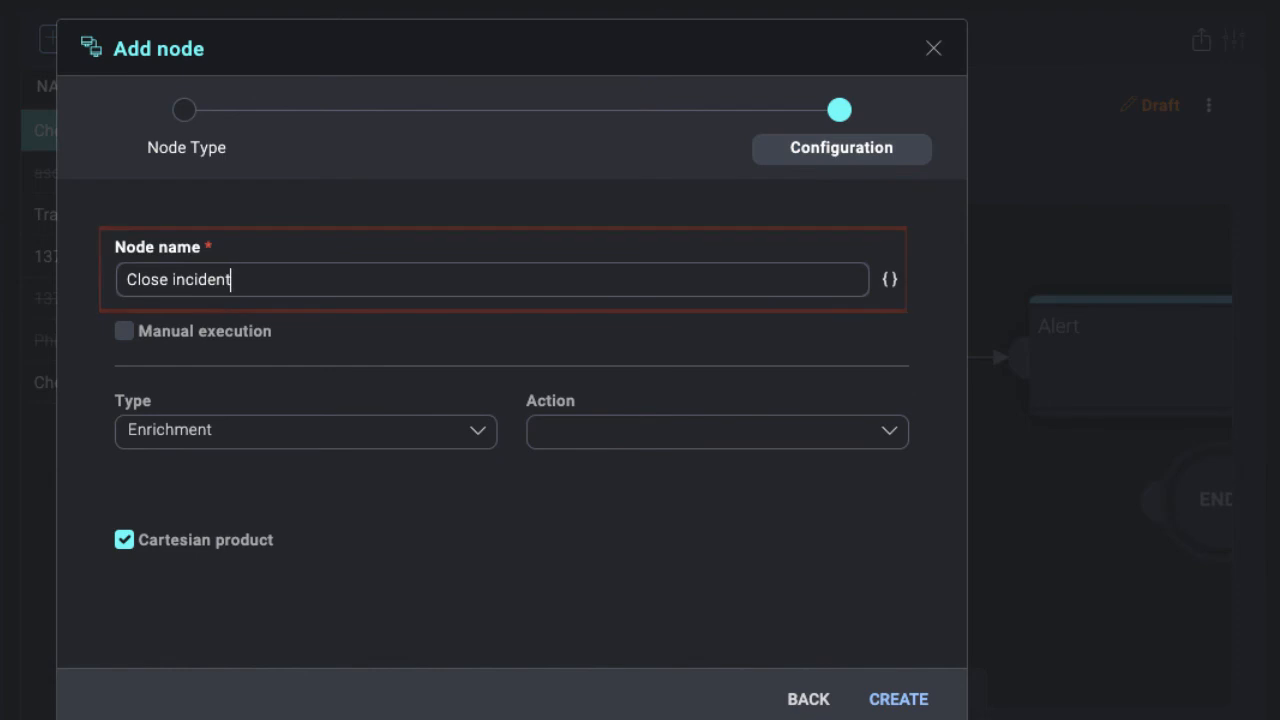
- Set the Close incident node's type to Custom and choose the action that closes an incident
click(139, 439)
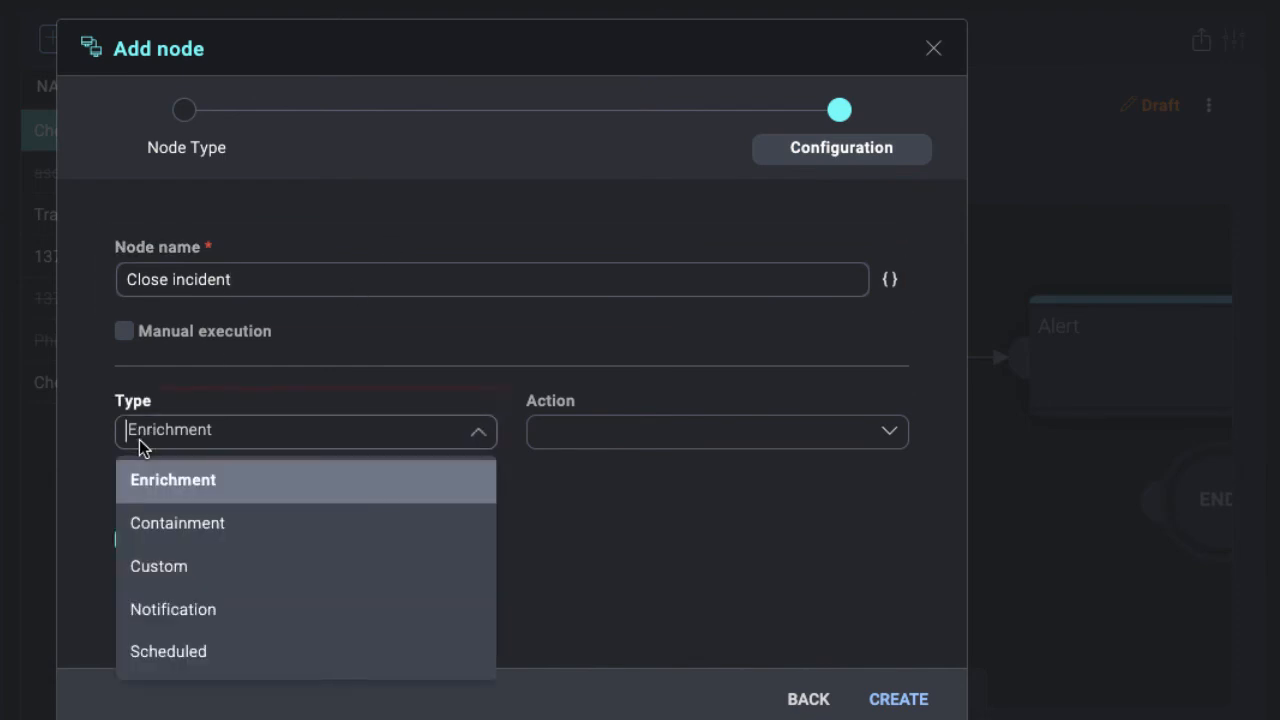
click(209, 565)
click(565, 437)
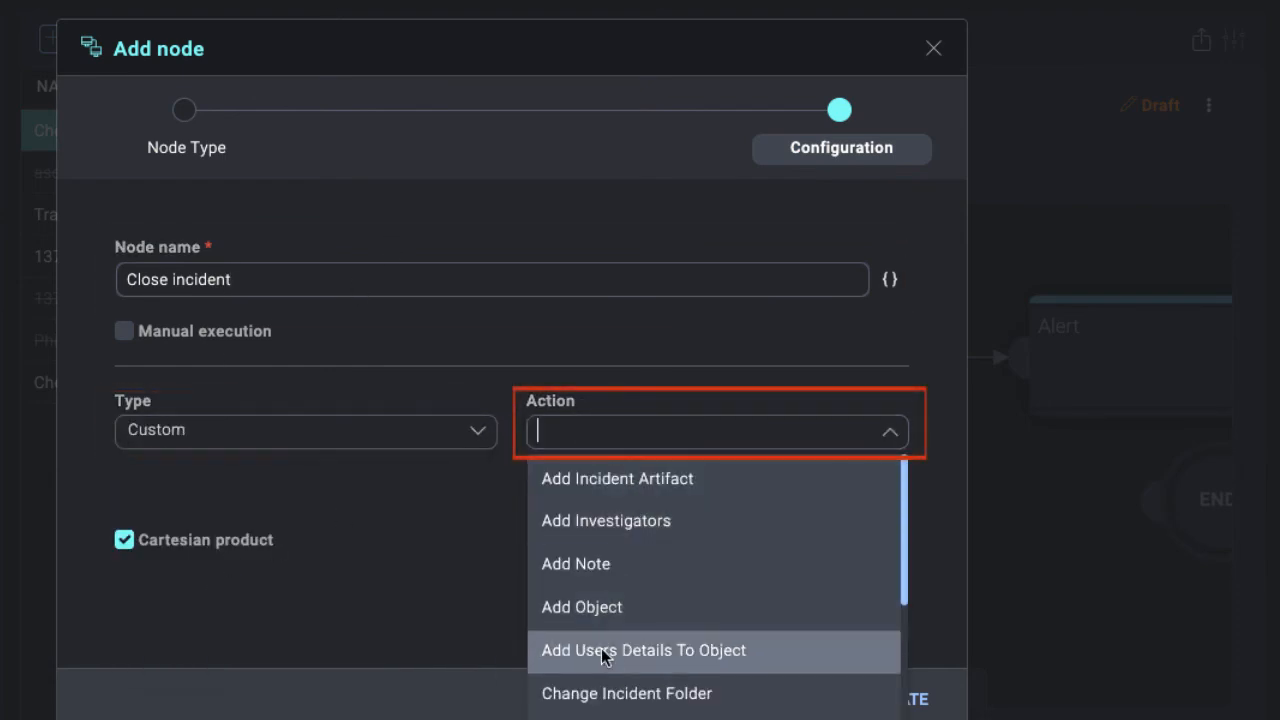
click(627, 718)
- Enter the closing note "This IP address is not malicious" and create the node
scroll(674, 546, down, 4)
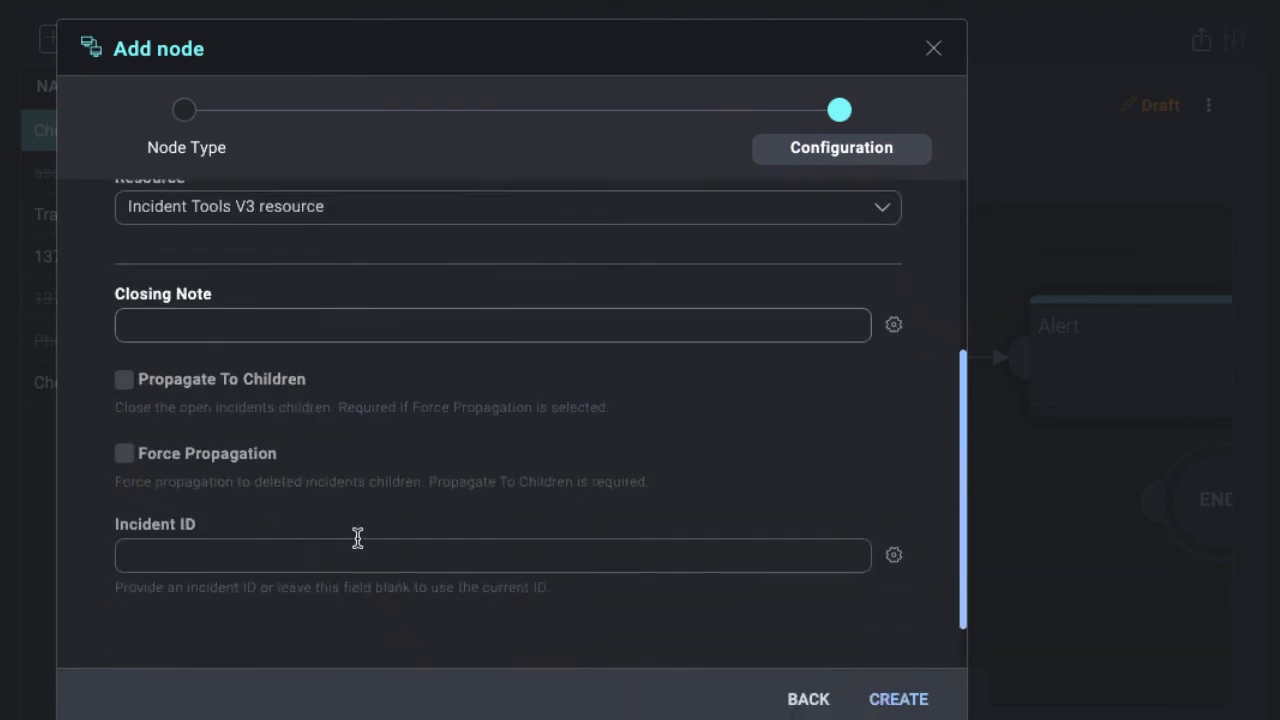
click(333, 289)
text(This IP address is n)
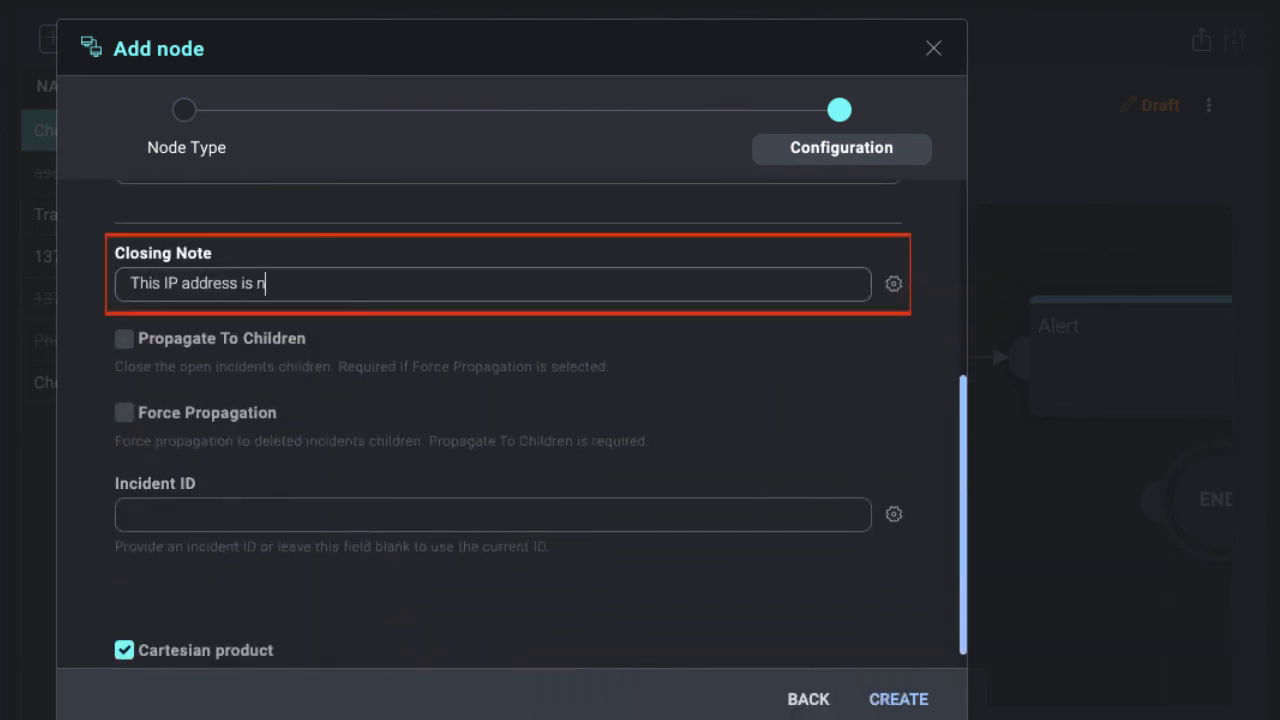
text(ot malicious)
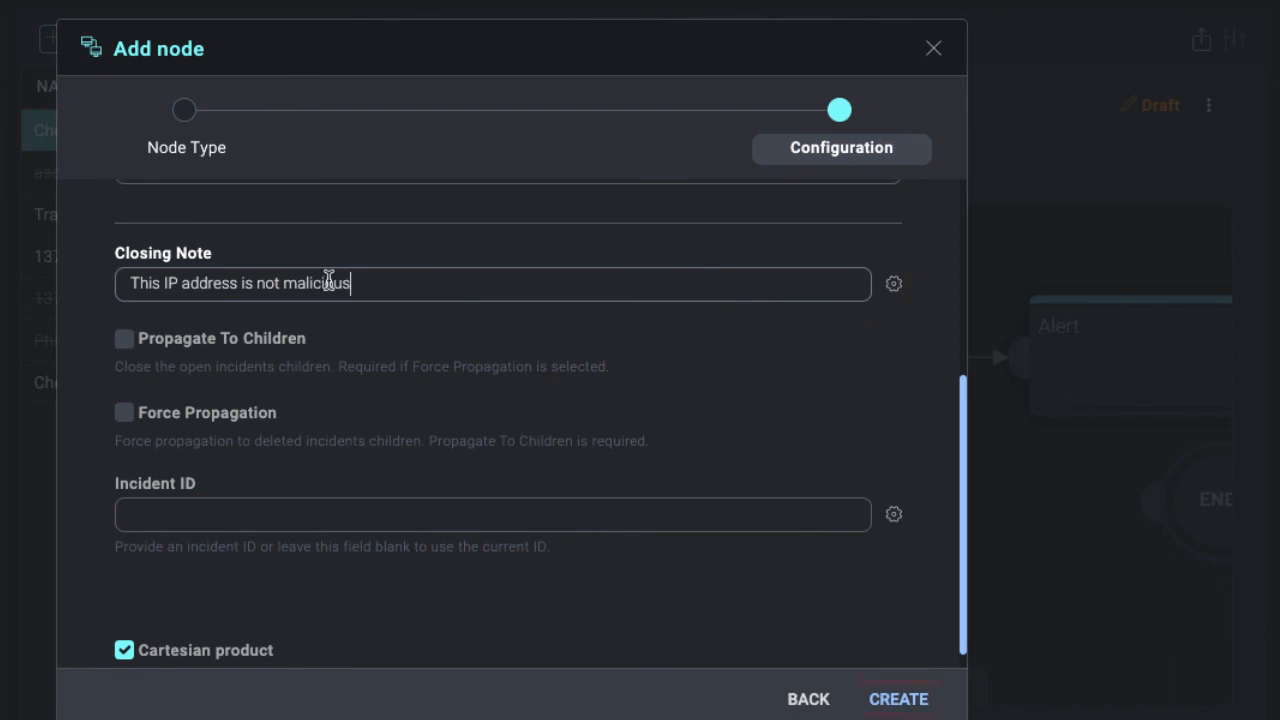
click(897, 700)
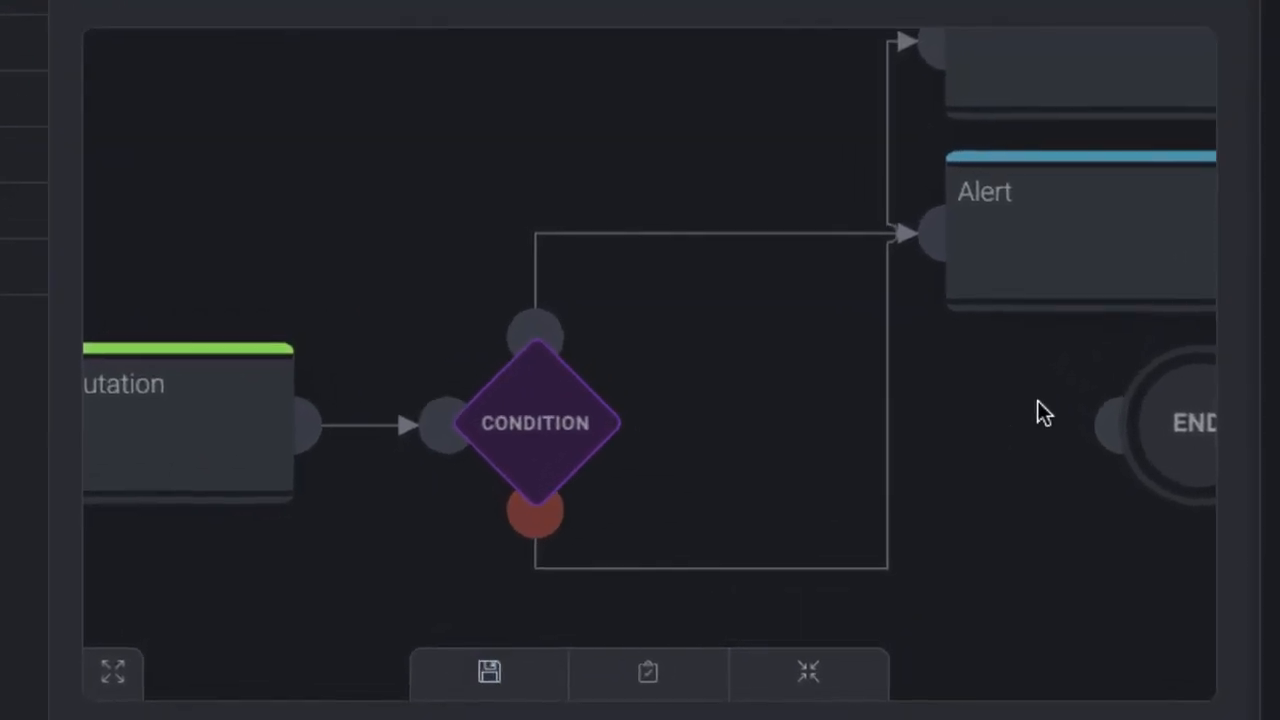
- Move Close incident below and beside the condition, and place Alert directly above it, leaving space before END
drag(1040, 210, 794, 603)
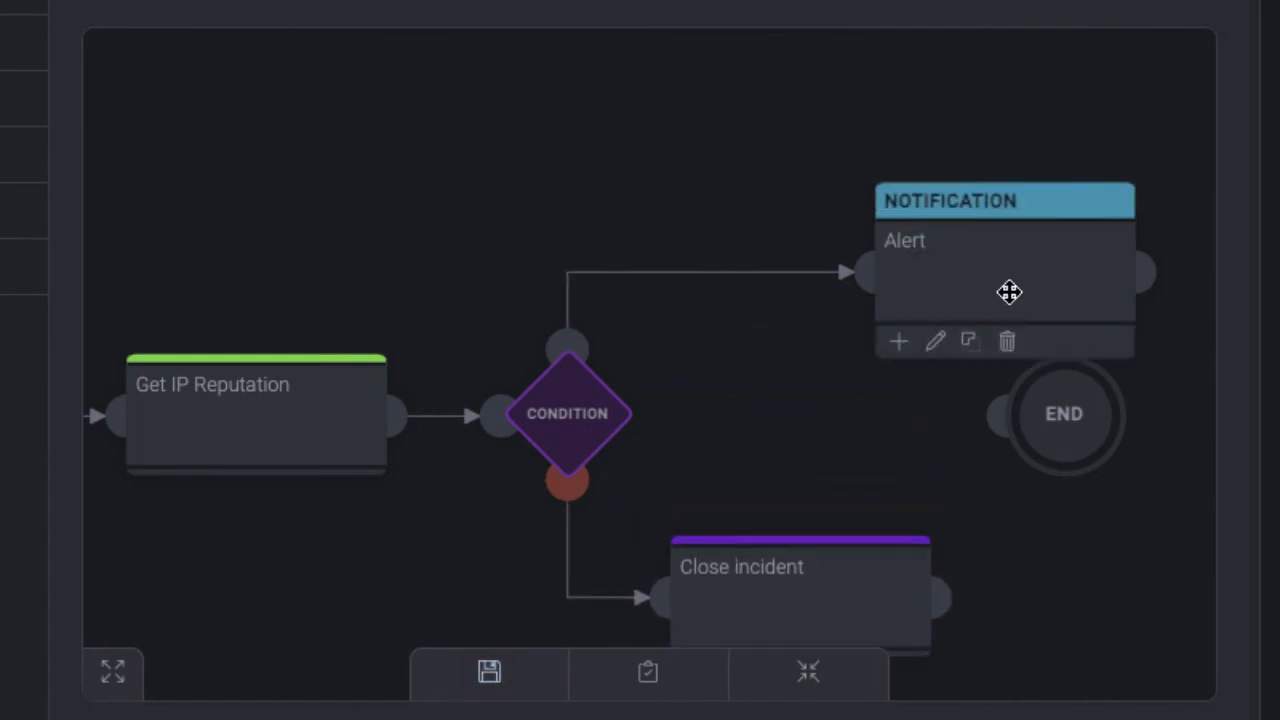
drag(1009, 291, 808, 286)
click(946, 260)
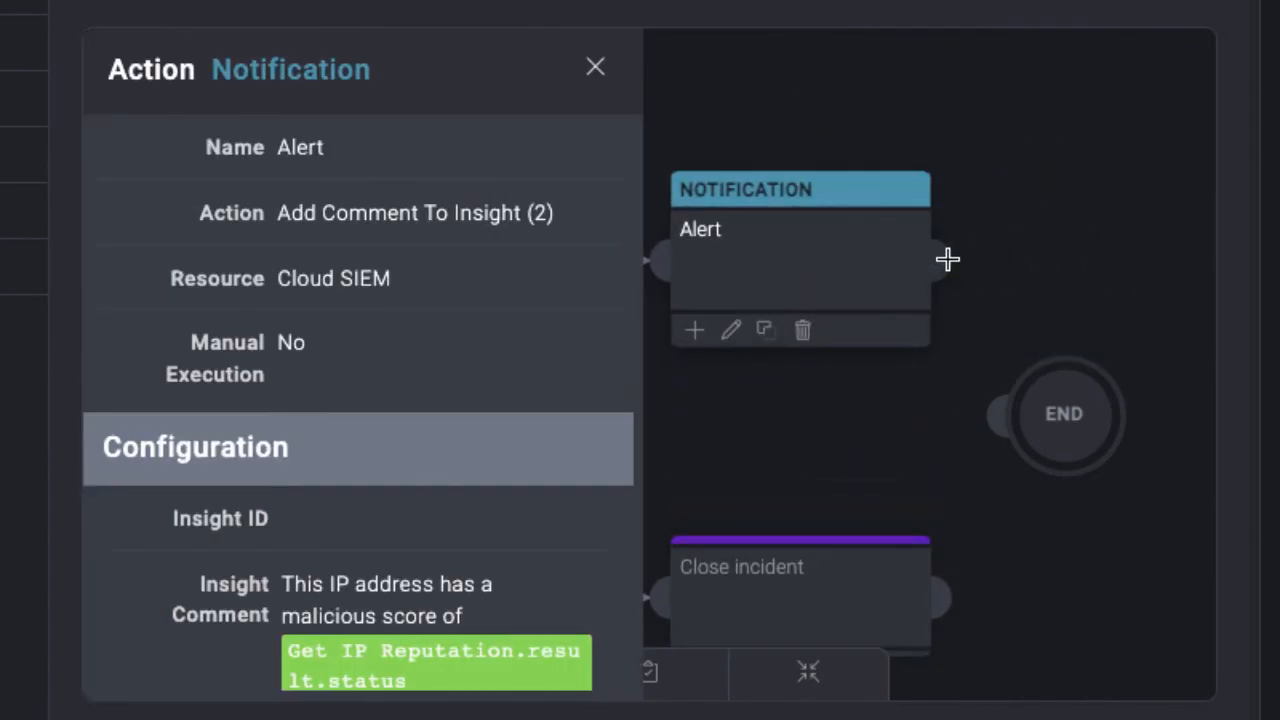
click(594, 64)
- Connect the outputs of Alert and Close incident to END, moving END slightly farther away from them
drag(942, 260, 1003, 423)
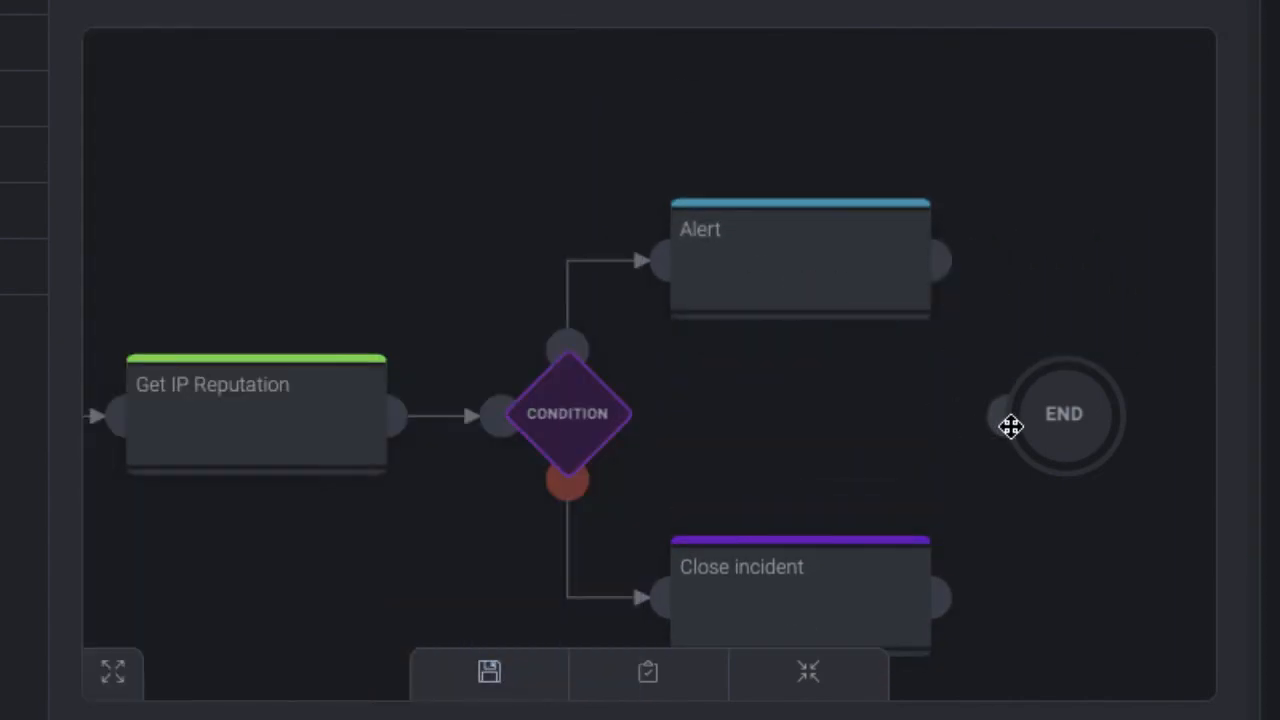
drag(942, 260, 1000, 420)
drag(940, 594, 1153, 427)
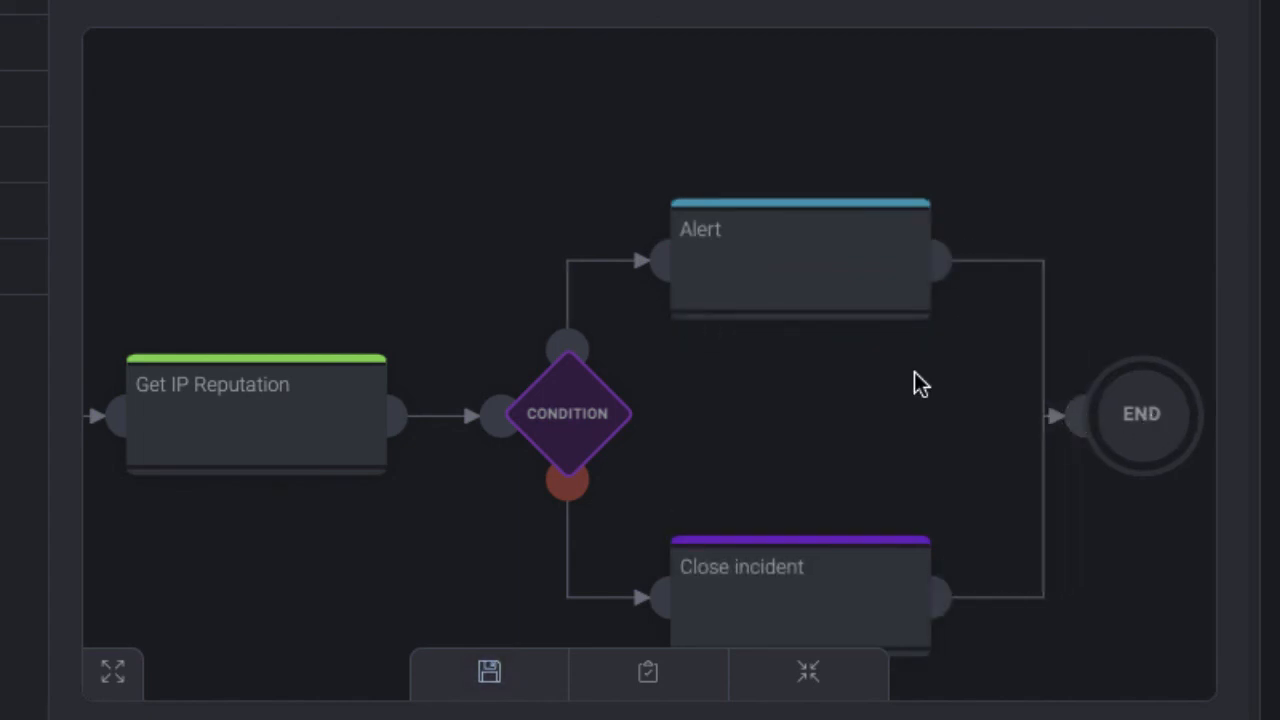
- Save the playbook with its connected Alert and Close incident branches
scroll(790, 350, down, 2)
drag(749, 309, 700, 298)
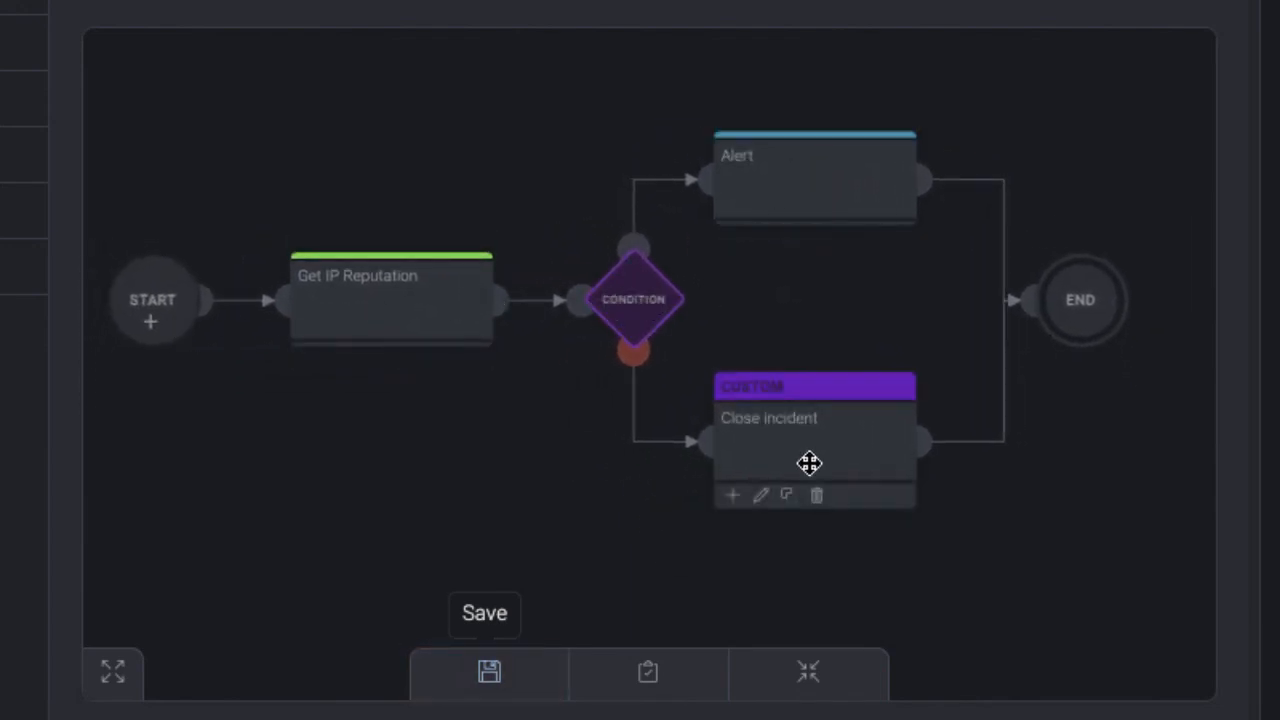
click(488, 672)
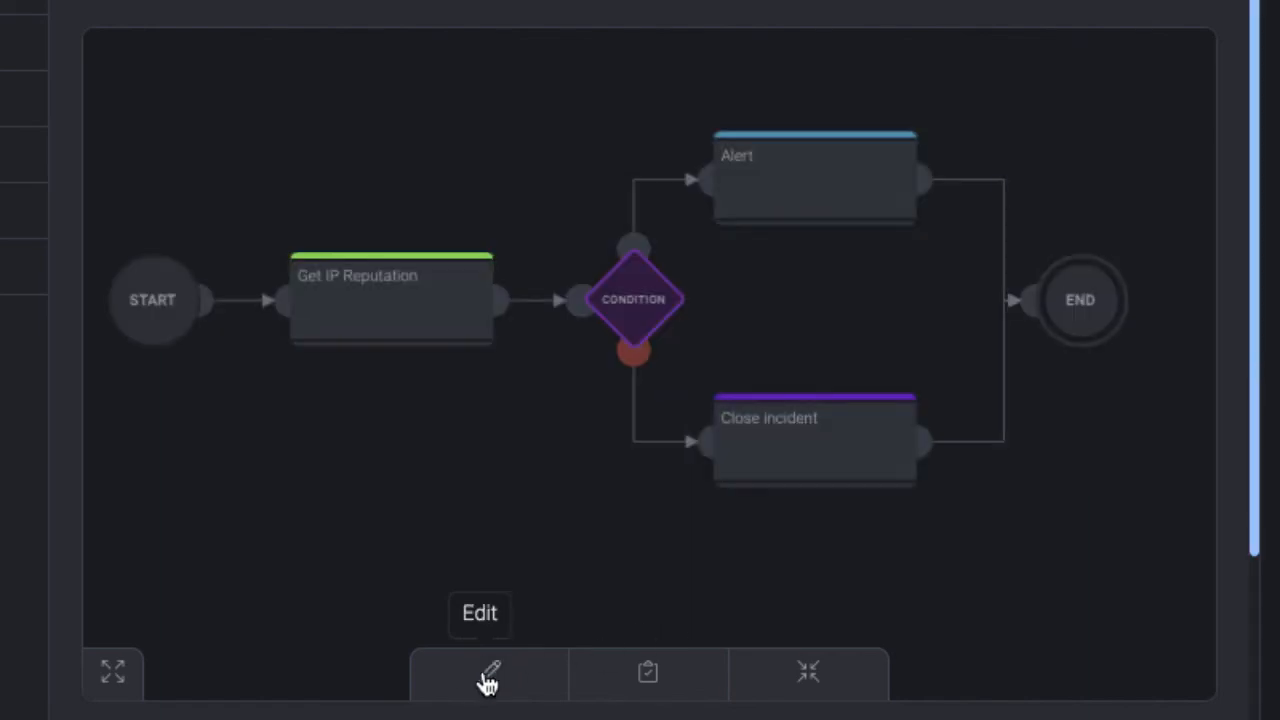